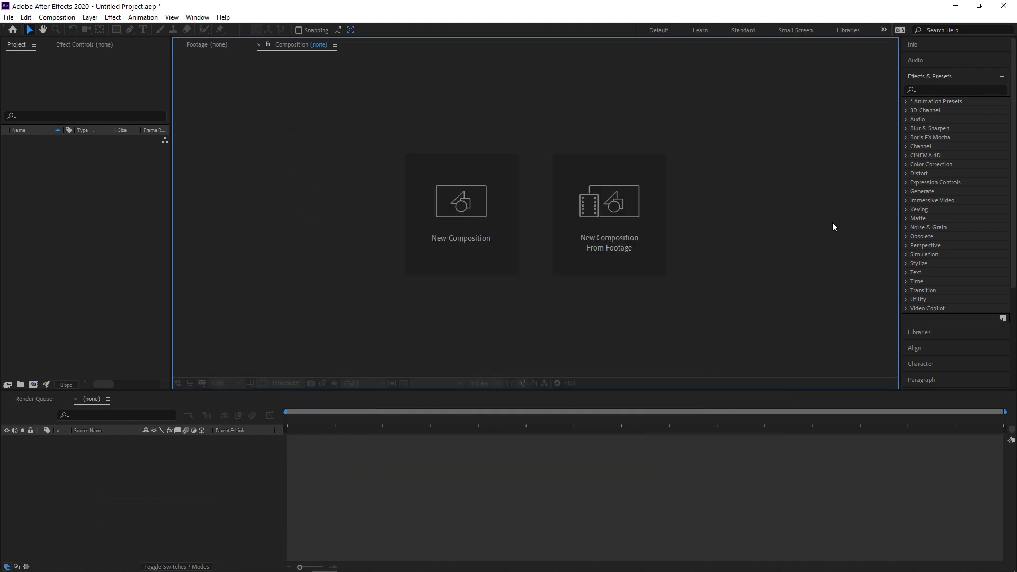
Create the Volcano - 32606 composition from the volcano clip, then delete its layer
{"action": "left_click", "coordinate": [8, 17]}
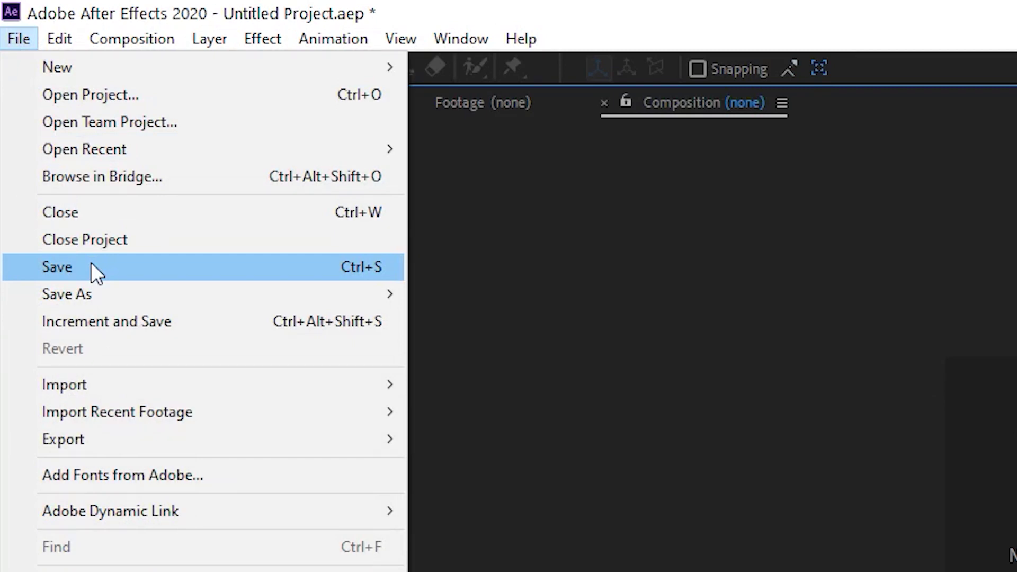
{"action": "left_click", "coordinate": [760, 40]}
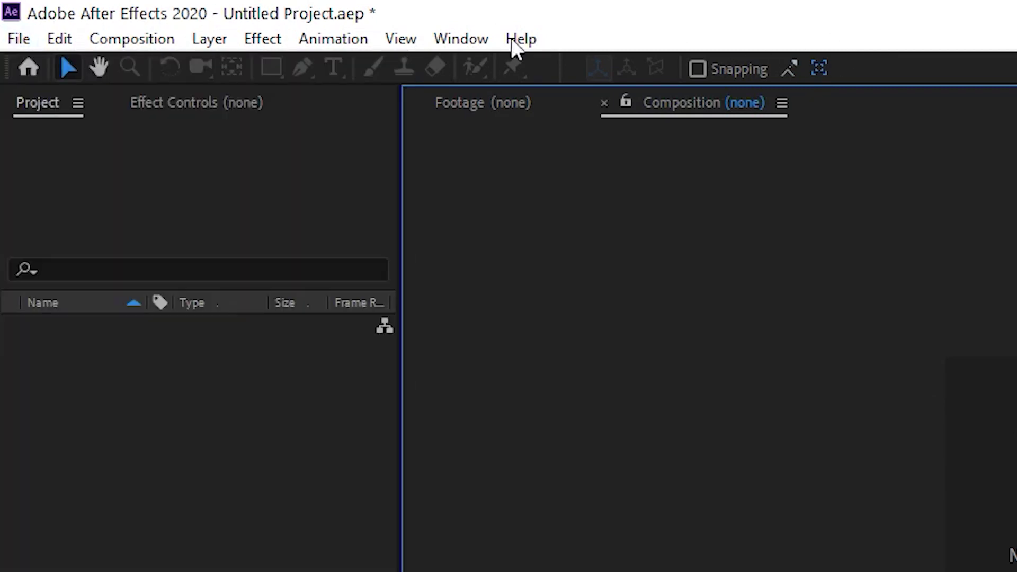
{"action": "left_click", "coordinate": [18, 40]}
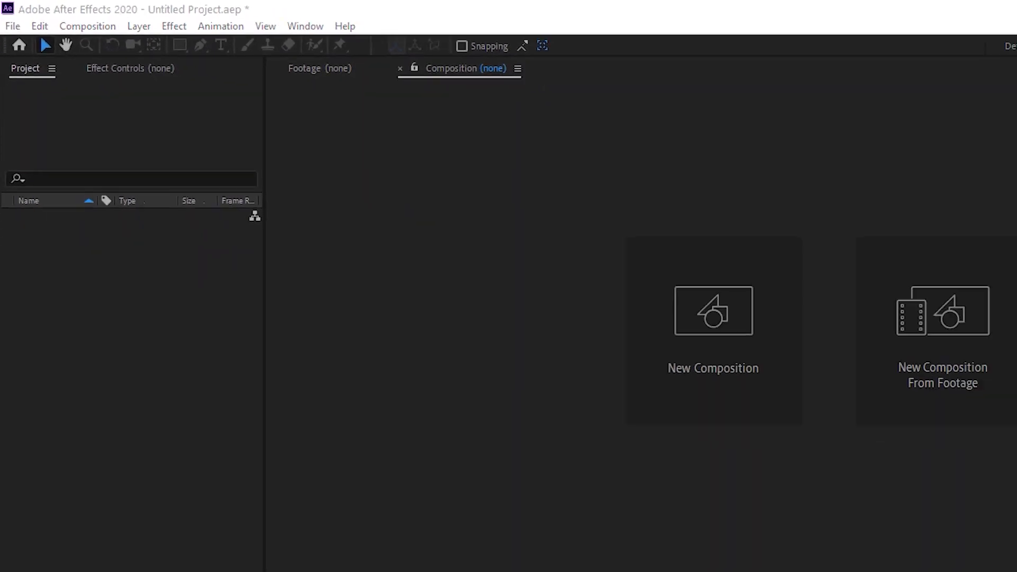
{"action": "left_click_drag", "start_coordinate": [643, 403], "coordinate": [173, 326]}
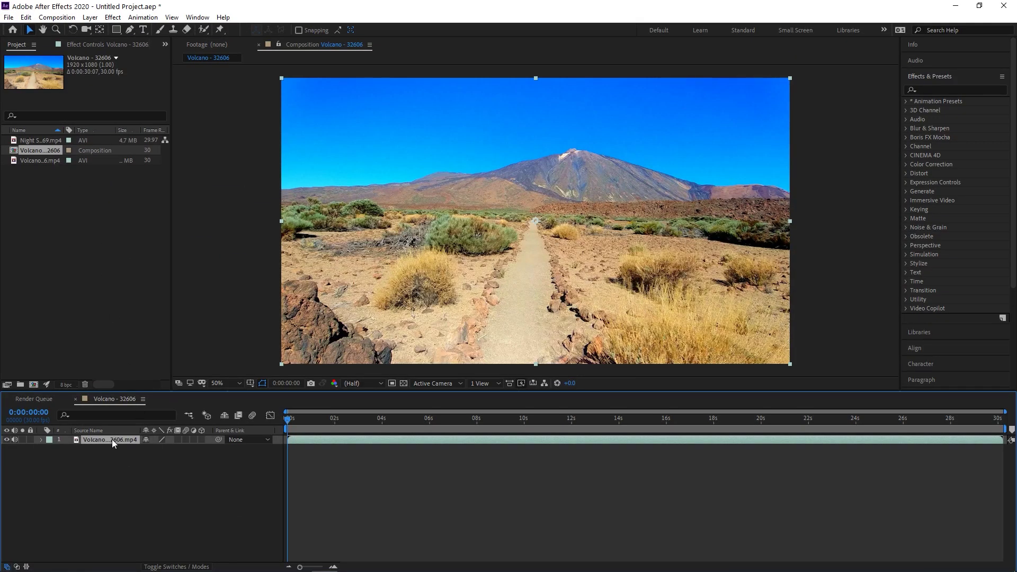
{"action": "key", "text": "Delete"}
{"action": "left_click", "coordinate": [116, 283]}
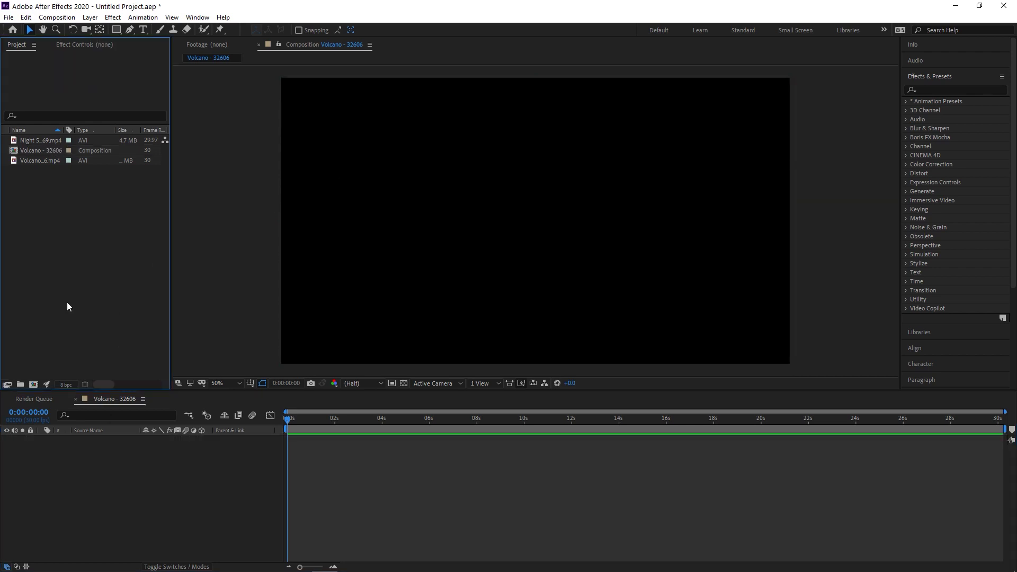
{"action": "left_click", "coordinate": [30, 151]}
{"action": "key", "text": "Delete"}
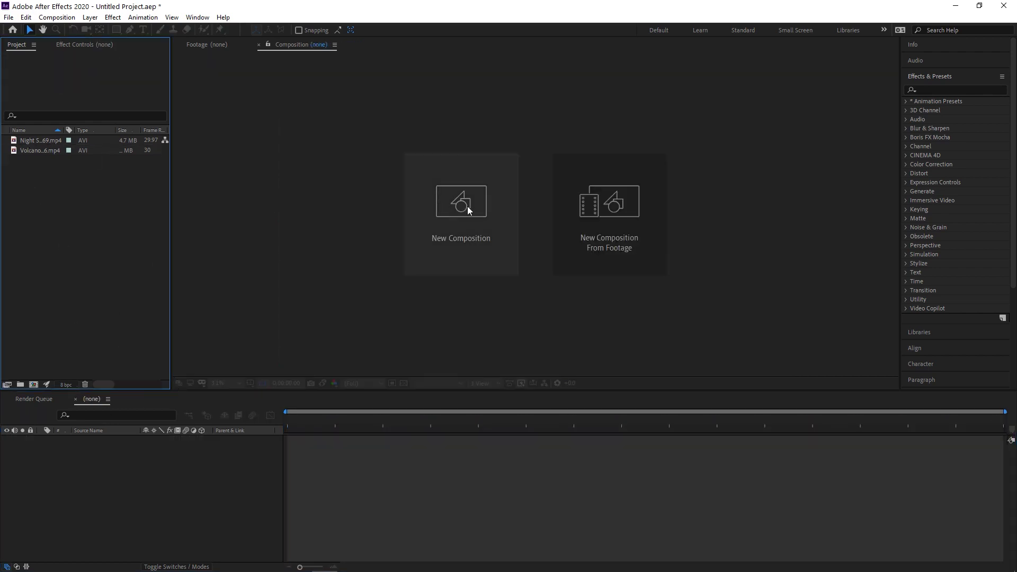
{"action": "left_click", "coordinate": [467, 205]}
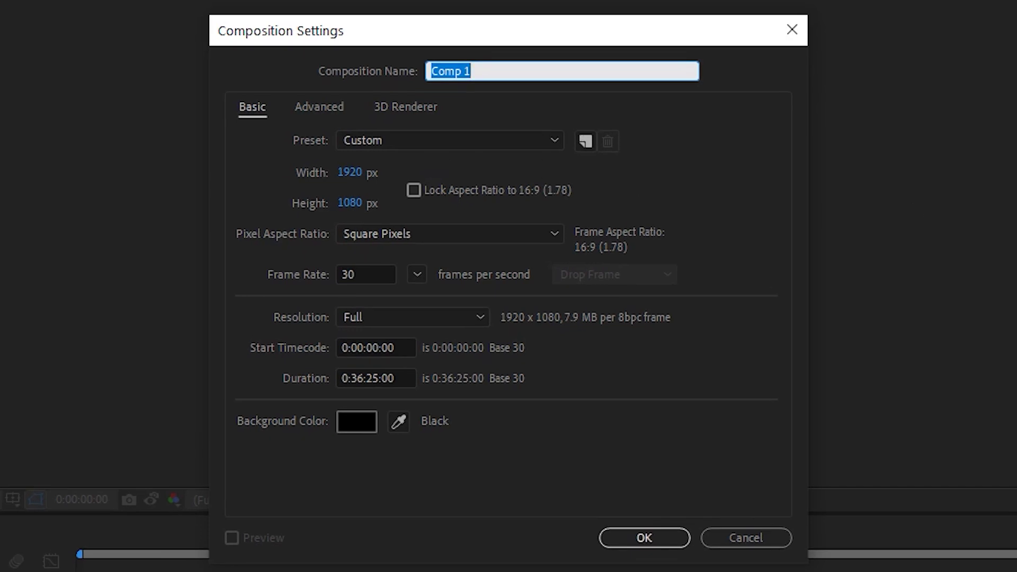
{"action": "left_click", "coordinate": [742, 539]}
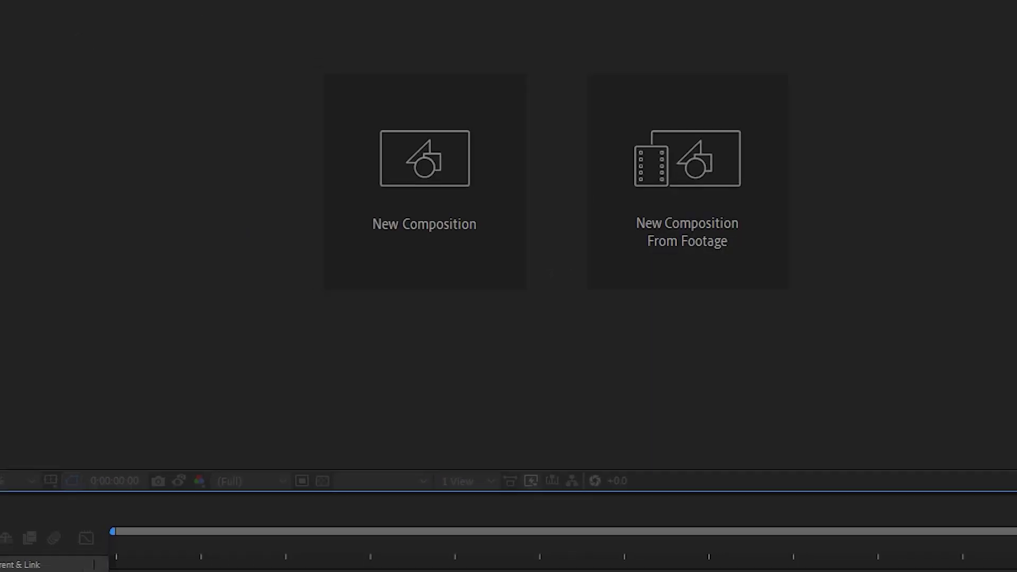
{"action": "left_click", "coordinate": [57, 17]}
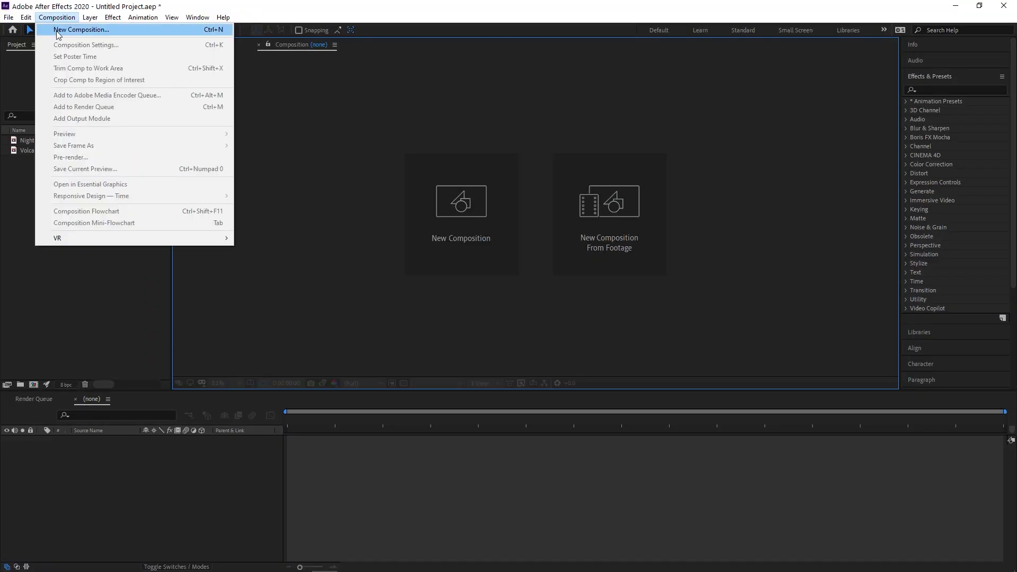
{"action": "left_click", "coordinate": [69, 28]}
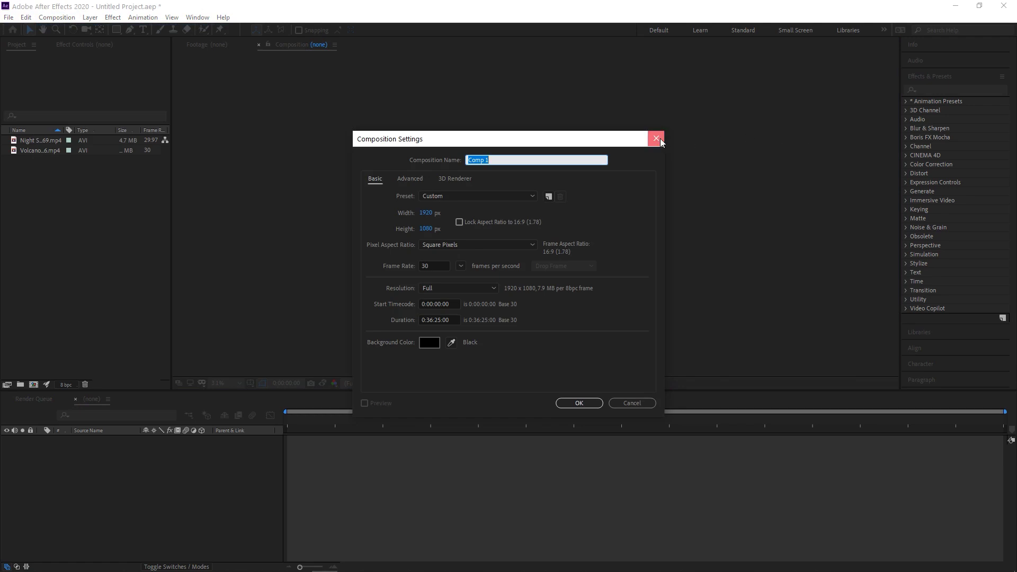
{"action": "left_click", "coordinate": [657, 139]}
{"action": "left_click_drag", "start_coordinate": [40, 150], "coordinate": [26, 342]}
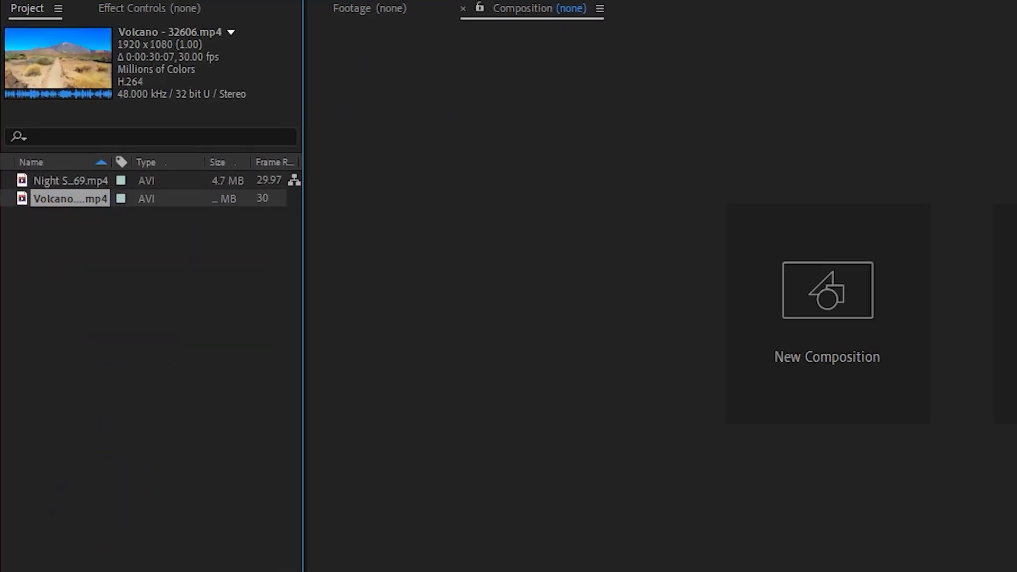
{"action": "left_click_drag", "start_coordinate": [69, 198], "coordinate": [914, 296]}
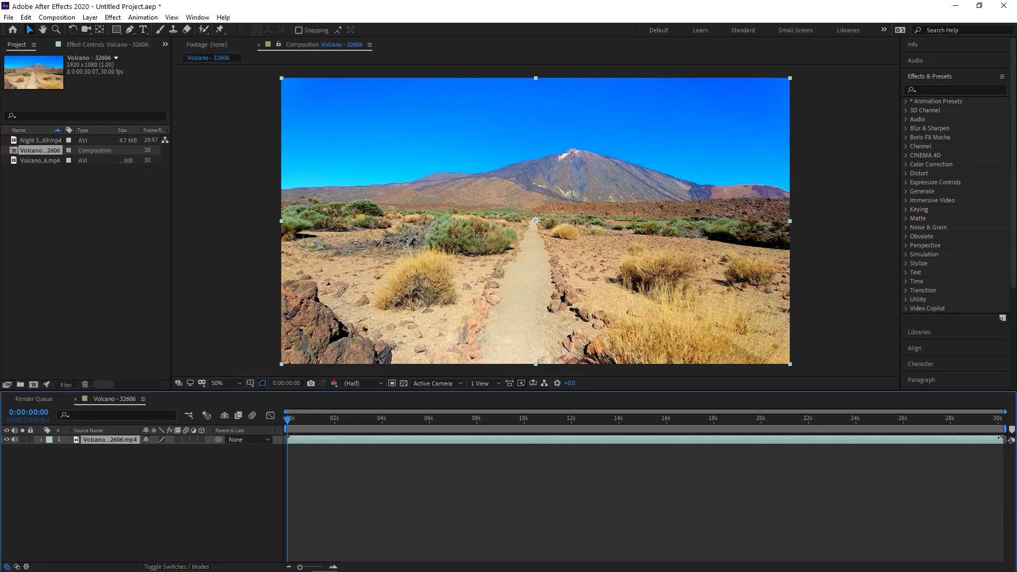
{"action": "left_click_drag", "start_coordinate": [1006, 429], "coordinate": [325, 428]}
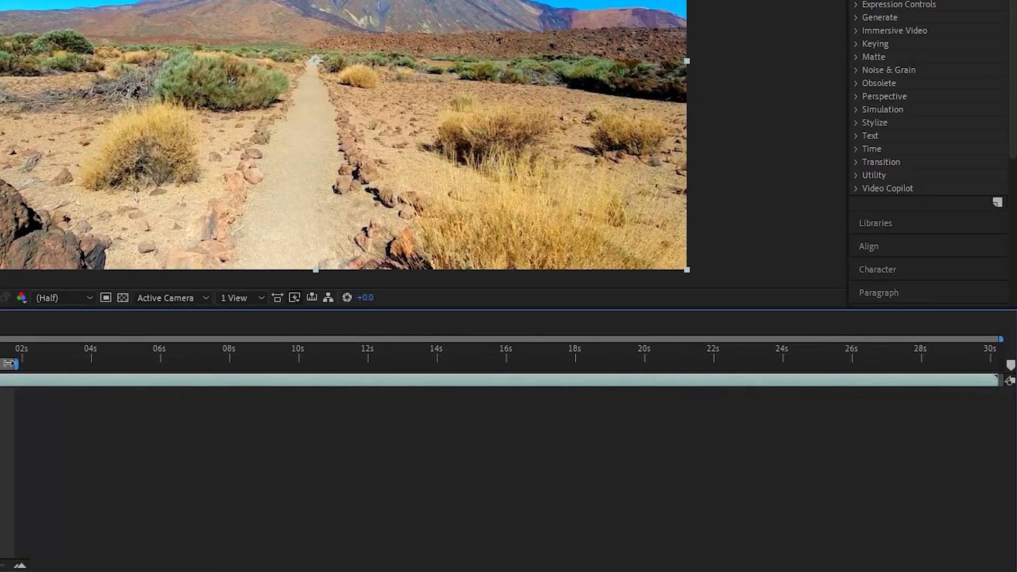
{"action": "left_click_drag", "start_coordinate": [9, 363], "coordinate": [2, 362]}
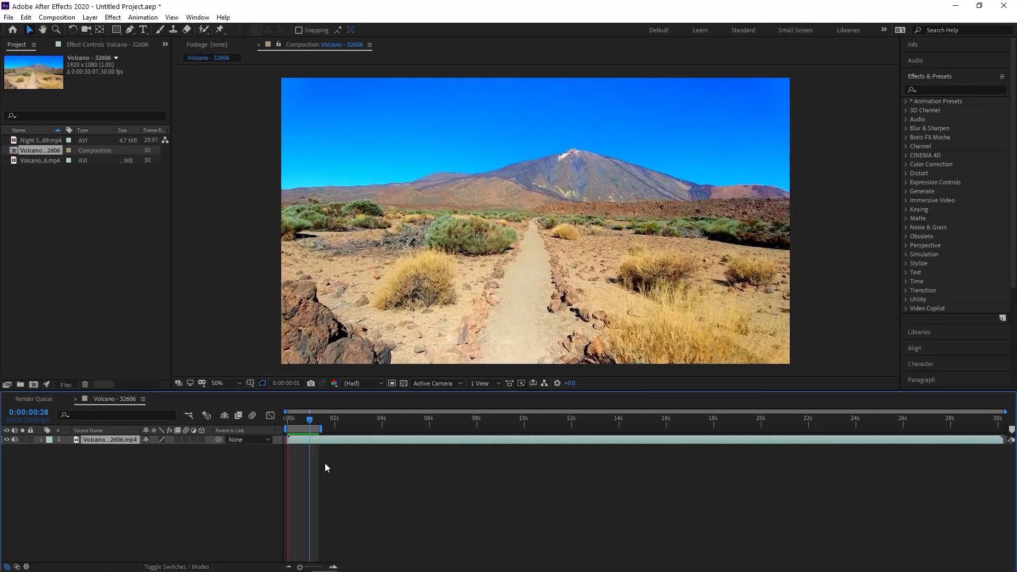
{"action": "left_click_drag", "start_coordinate": [321, 428], "coordinate": [451, 428]}
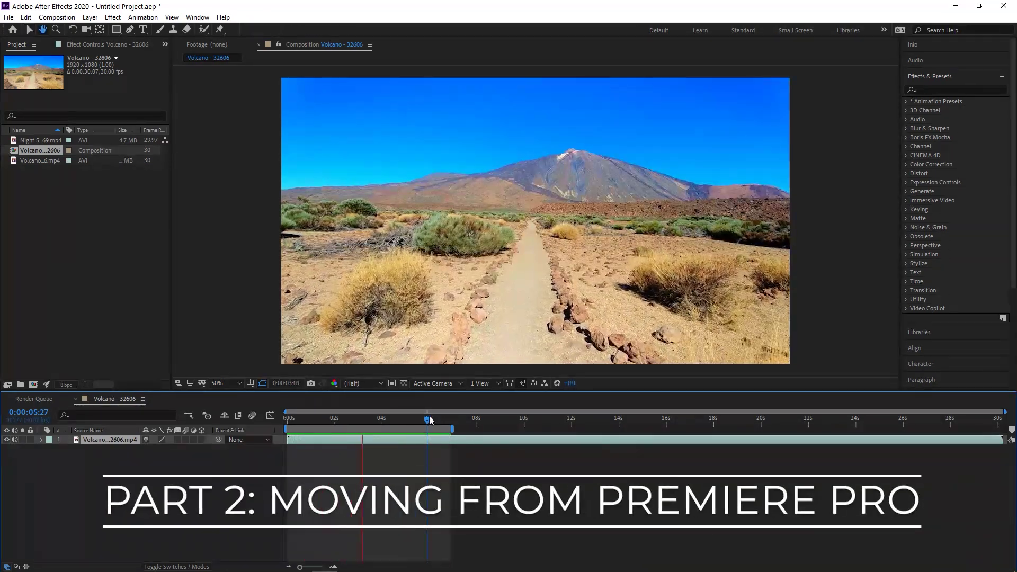
{"action": "key", "text": "space"}
{"action": "left_click_drag", "start_coordinate": [452, 428], "coordinate": [1004, 428]}
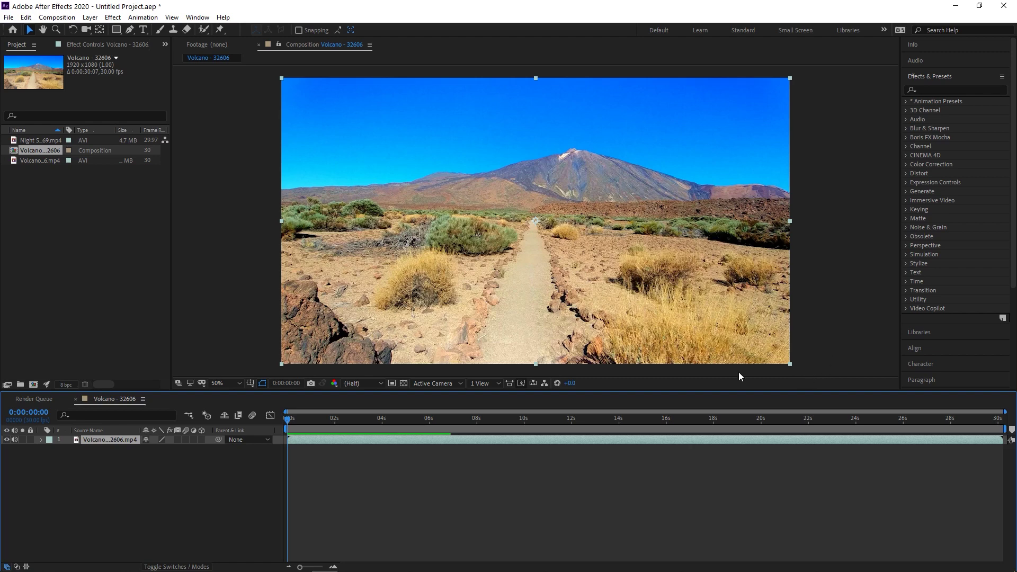
{"action": "left_click", "coordinate": [40, 441]}
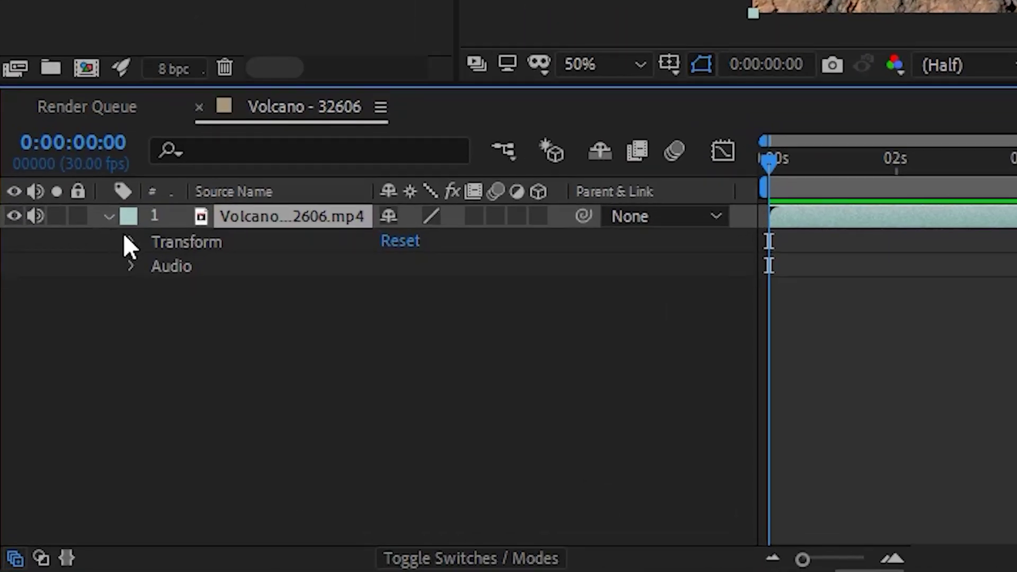
Show the volcano layer's Transform properties and keyframe its Position at 0 and about 5 seconds
{"action": "left_click", "coordinate": [50, 448]}
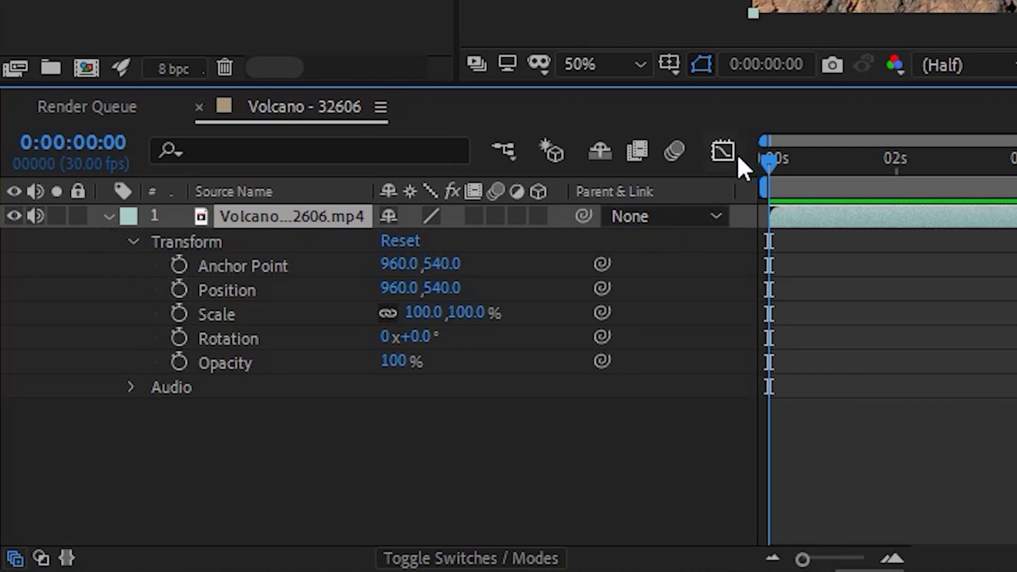
{"action": "left_click_drag", "start_coordinate": [772, 157], "coordinate": [724, 169]}
{"action": "left_click", "coordinate": [179, 290]}
{"action": "left_click_drag", "start_coordinate": [781, 169], "coordinate": [1016, 161]}
{"action": "left_click_drag", "start_coordinate": [436, 289], "coordinate": [742, 277]}
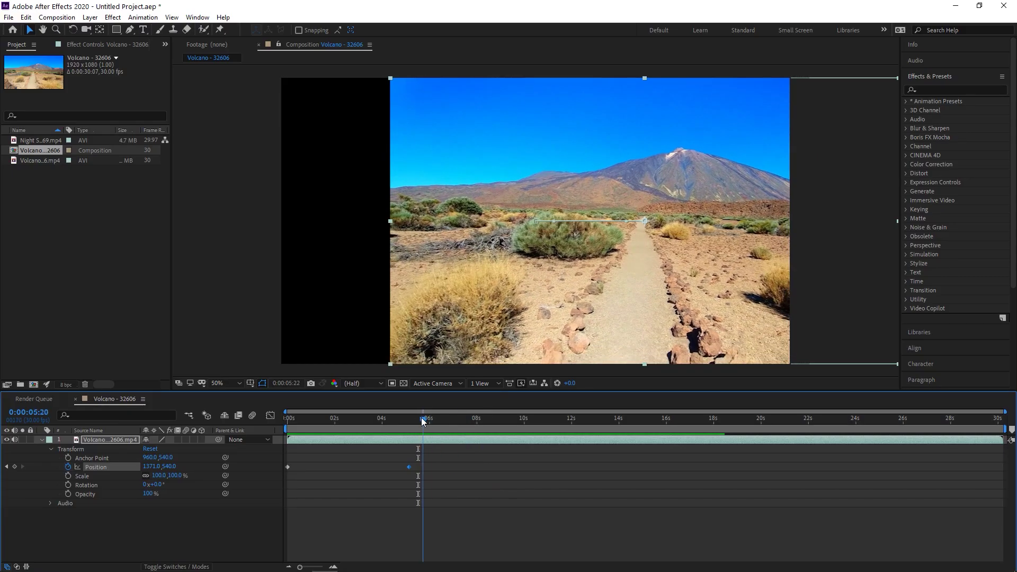
Delete both Position keyframes and add the Night Sky clip as a second layer
{"action": "left_click_drag", "start_coordinate": [422, 418], "coordinate": [240, 439]}
{"action": "left_click_drag", "start_coordinate": [425, 469], "coordinate": [287, 466]}
{"action": "key", "text": "Delete"}
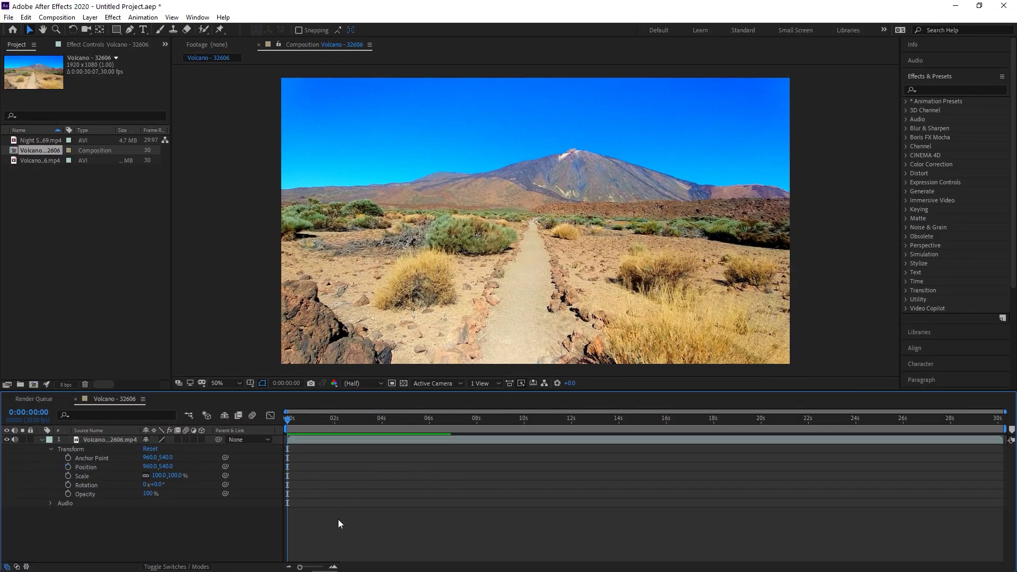
{"action": "left_click_drag", "start_coordinate": [37, 140], "coordinate": [93, 500]}
{"action": "left_click", "coordinate": [41, 512]}
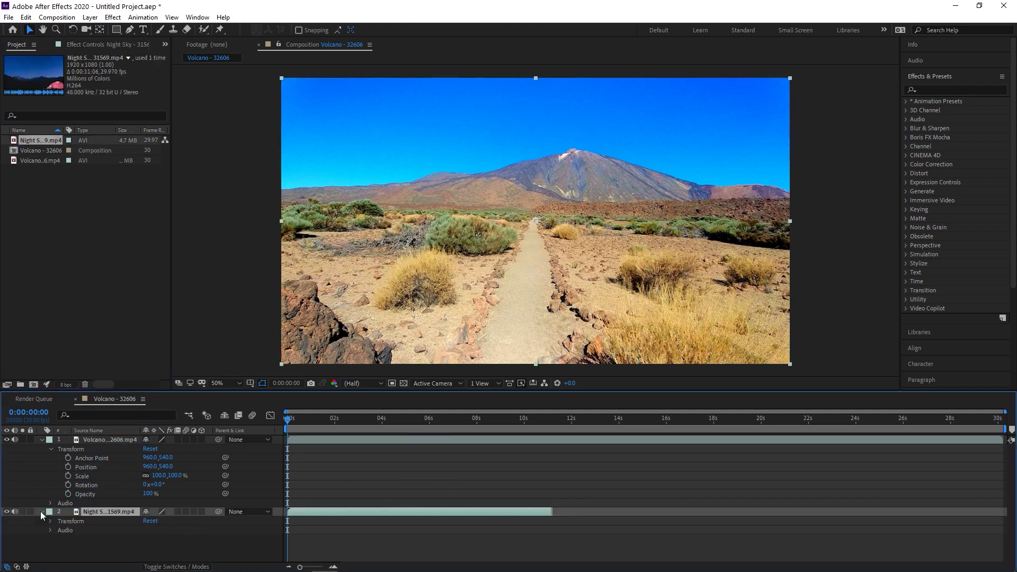
{"action": "left_click", "coordinate": [50, 521]}
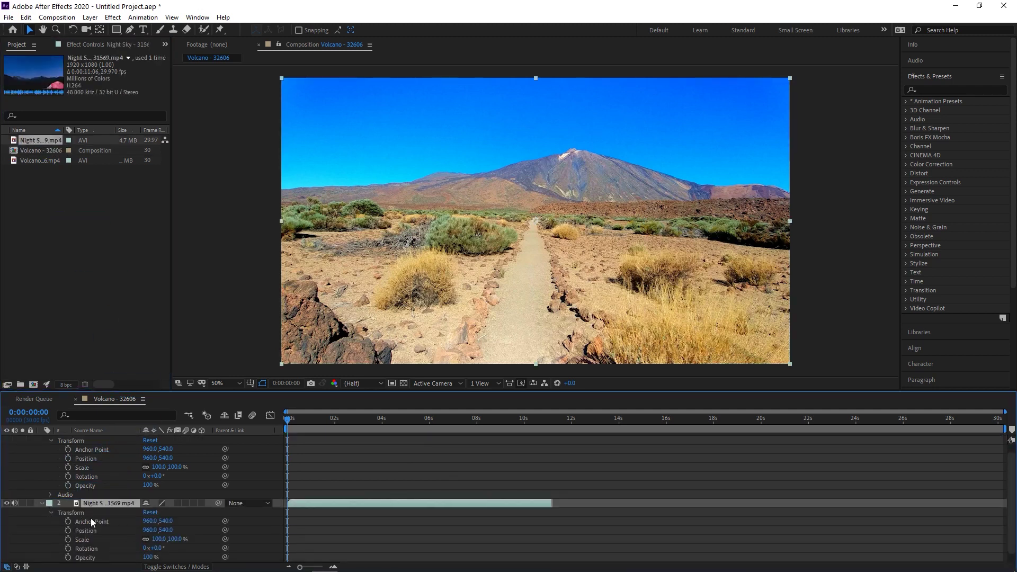
{"action": "scroll", "coordinate": [91, 519], "scroll_direction": "down", "scroll_amount": 1}
{"action": "scroll", "coordinate": [78, 526], "scroll_direction": "up", "scroll_amount": 2}
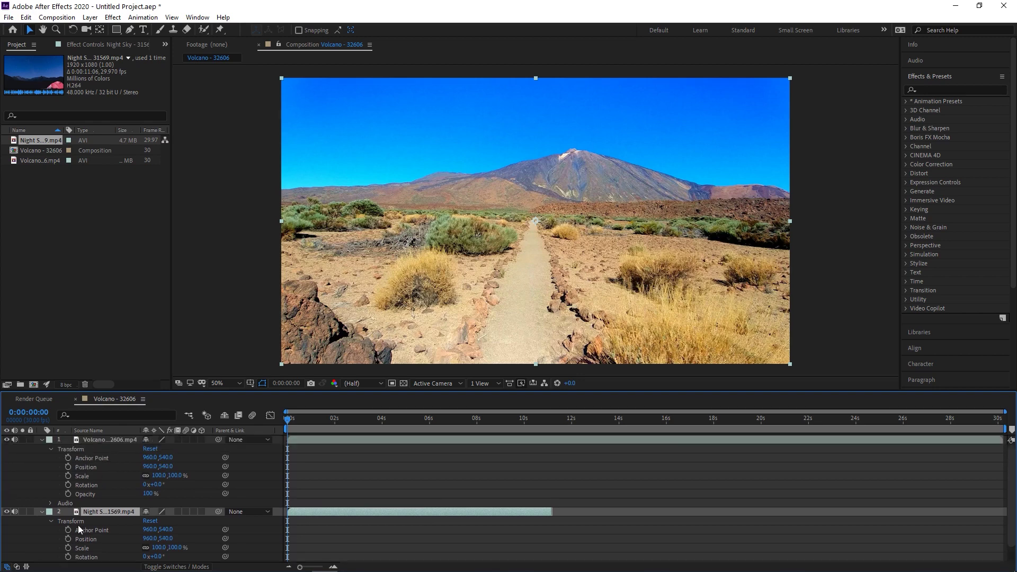
{"action": "left_click", "coordinate": [68, 466]}
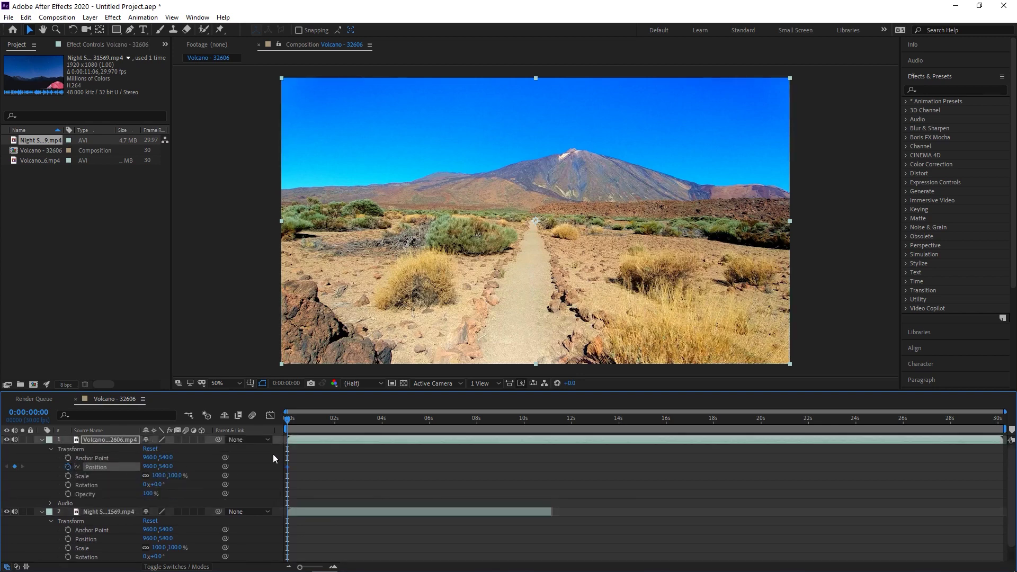
{"action": "left_click_drag", "start_coordinate": [290, 423], "coordinate": [346, 423]}
{"action": "left_click_drag", "start_coordinate": [151, 466], "coordinate": [1016, 469]}
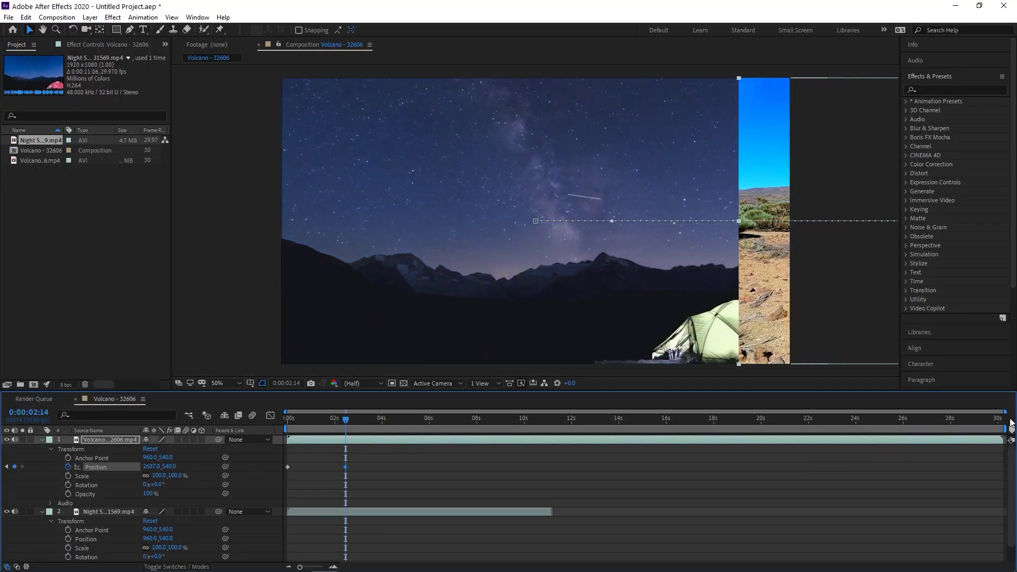
{"action": "left_click_drag", "start_coordinate": [155, 466], "coordinate": [262, 473]}
{"action": "left_click_drag", "start_coordinate": [345, 420], "coordinate": [275, 429]}
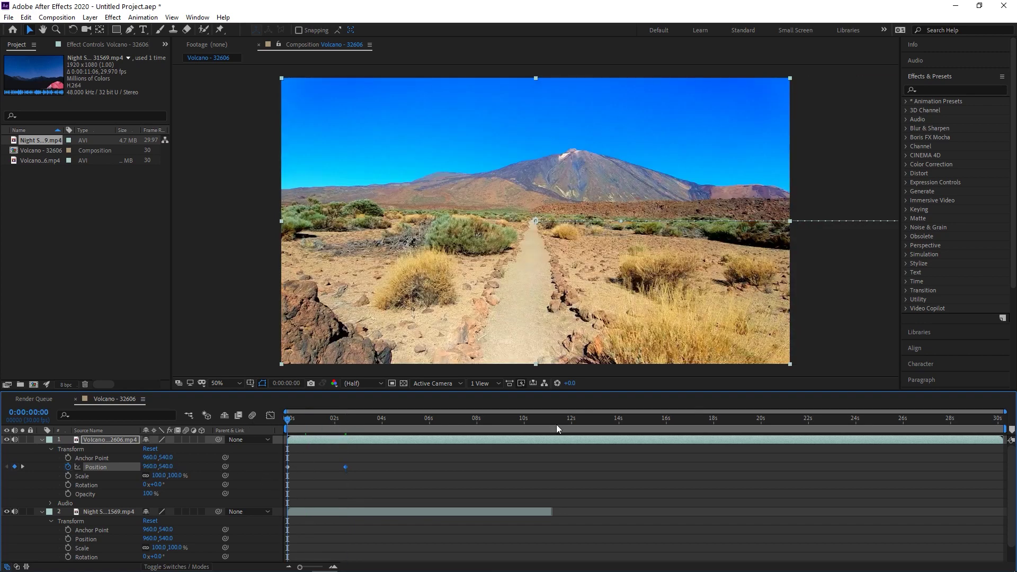
{"action": "key", "text": "space"}
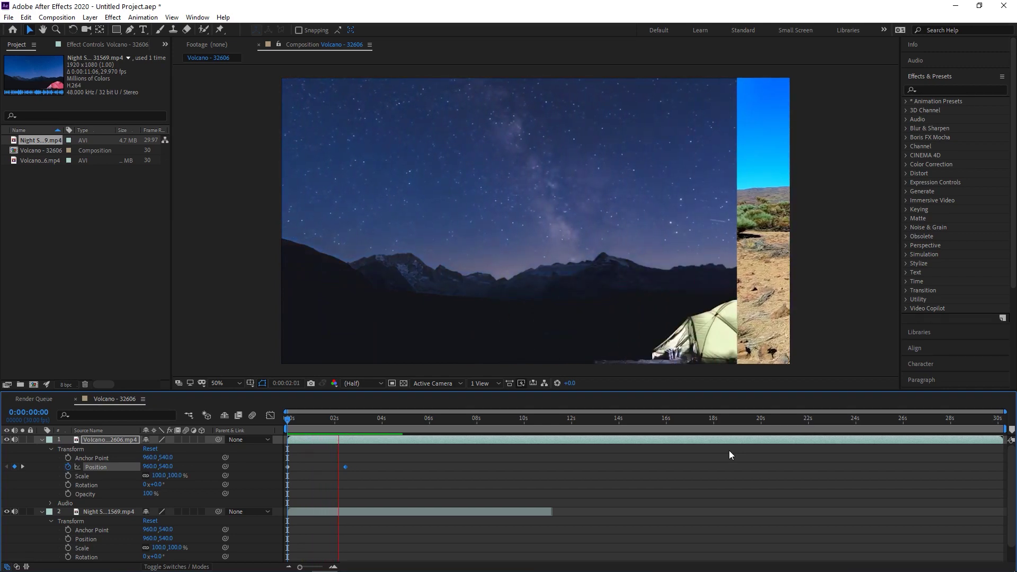
{"action": "key", "text": "space"}
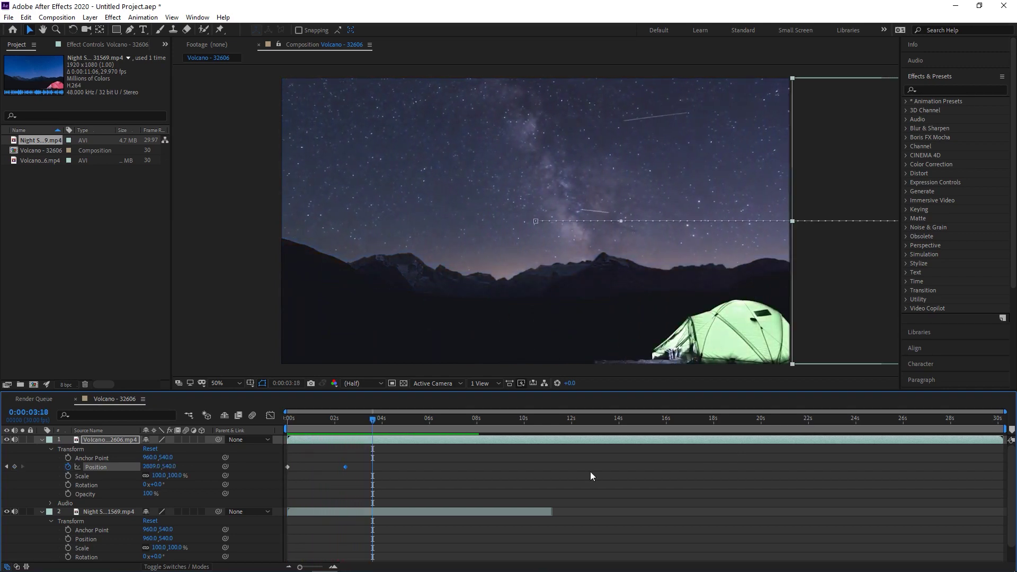
{"action": "key", "text": "Delete"}
{"action": "left_click", "coordinate": [287, 466]}
{"action": "key", "text": "Delete"}
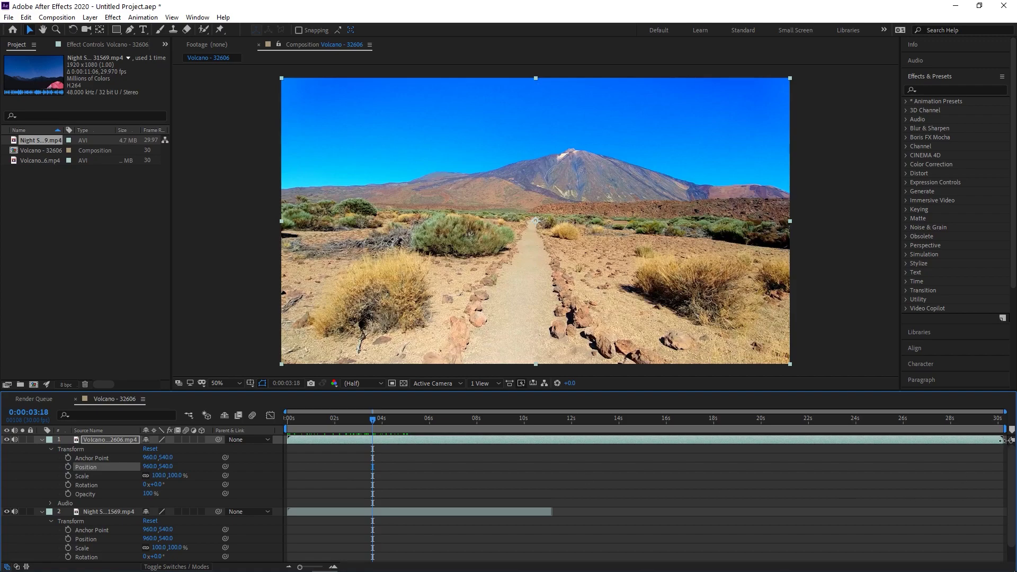
{"action": "left_click", "coordinate": [947, 440]}
Limit the preview range to about 11 seconds and draw a diamond mask around the mountain peak
{"action": "left_click_drag", "start_coordinate": [1010, 429], "coordinate": [553, 429]}
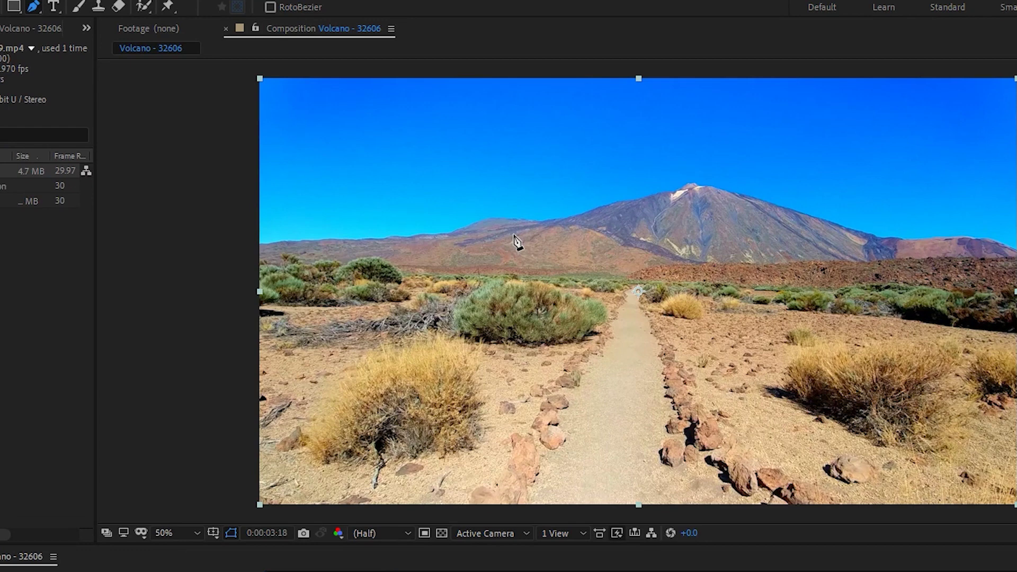
{"action": "left_click", "coordinate": [478, 228]}
{"action": "left_click", "coordinate": [614, 391]}
{"action": "left_click", "coordinate": [889, 244]}
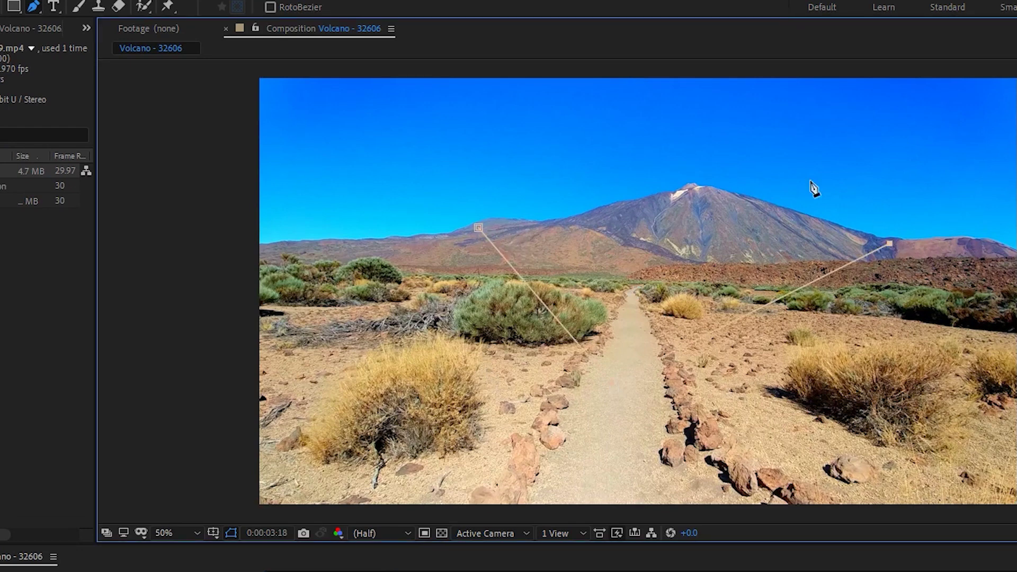
{"action": "left_click", "coordinate": [614, 116]}
{"action": "left_click", "coordinate": [478, 227]}
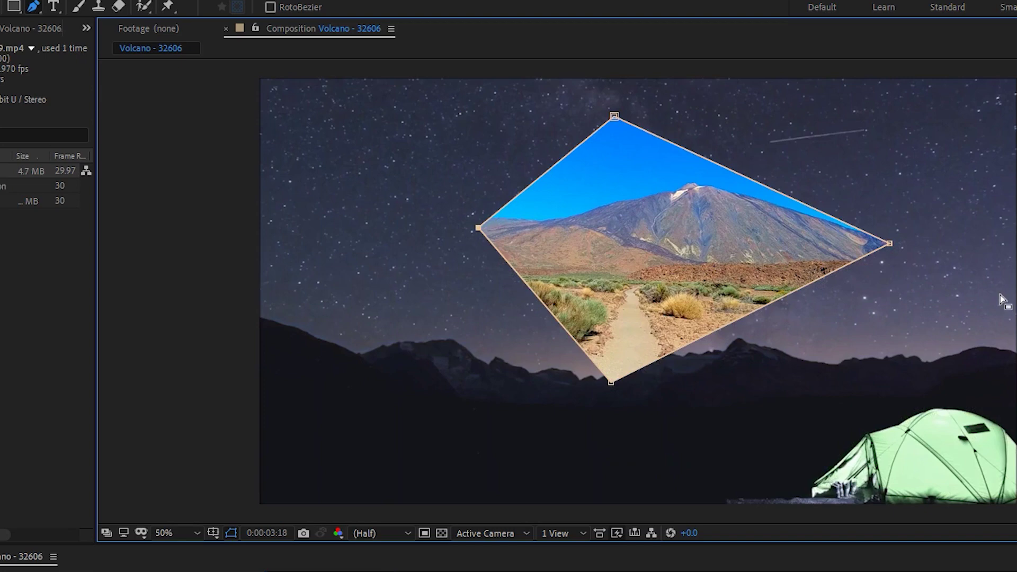
Undo the diamond mask point by point, return to the Selection tool, and deselect the layer
{"action": "key", "text": "ctrl+z"}
{"action": "key", "text": "ctrl+z"}
{"action": "key", "text": "ctrl+z"}
{"action": "key", "text": "ctrl+z"}
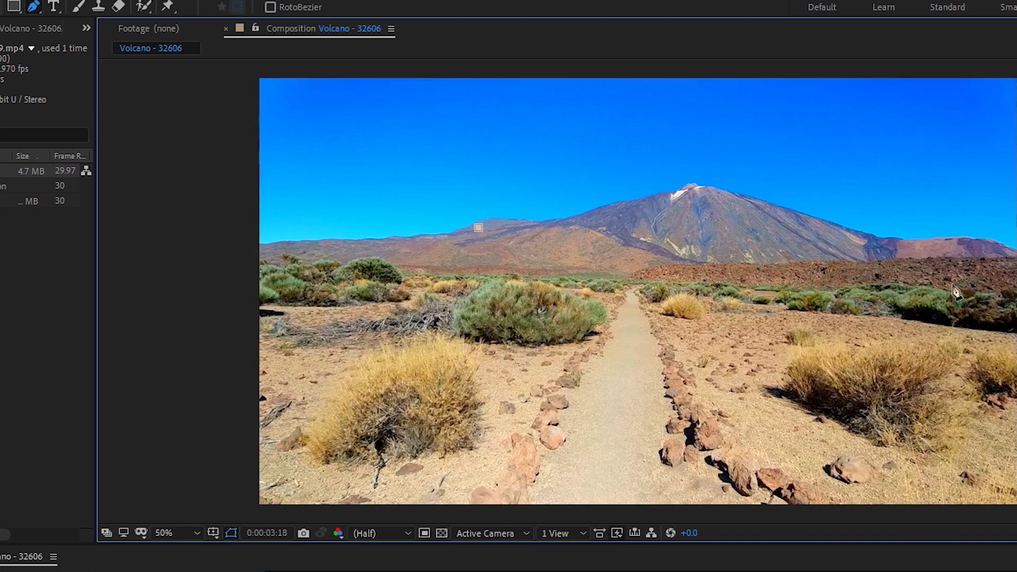
{"action": "key", "text": "ctrl+z"}
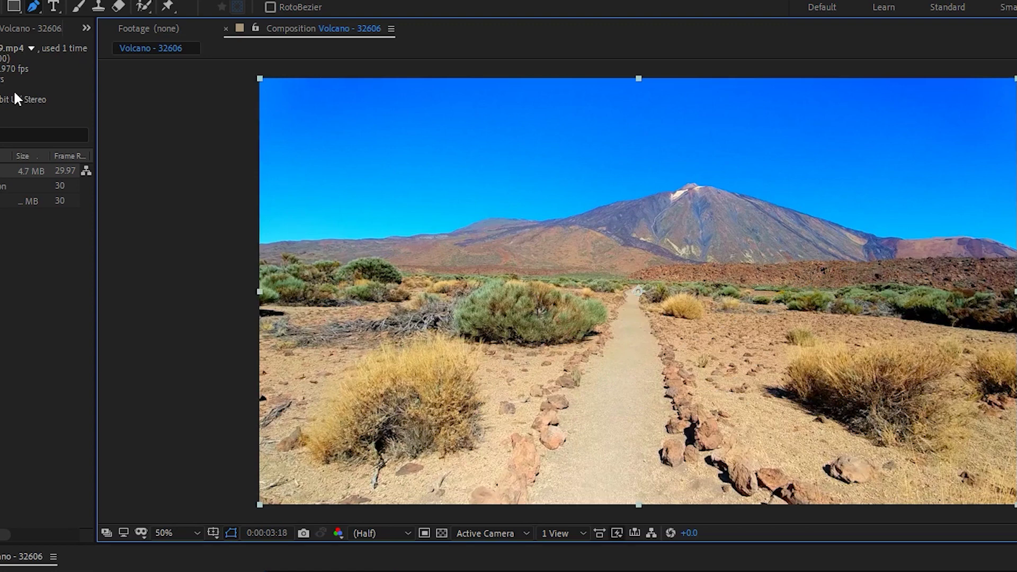
{"action": "key", "text": "v"}
{"action": "left_click", "coordinate": [1016, 345]}
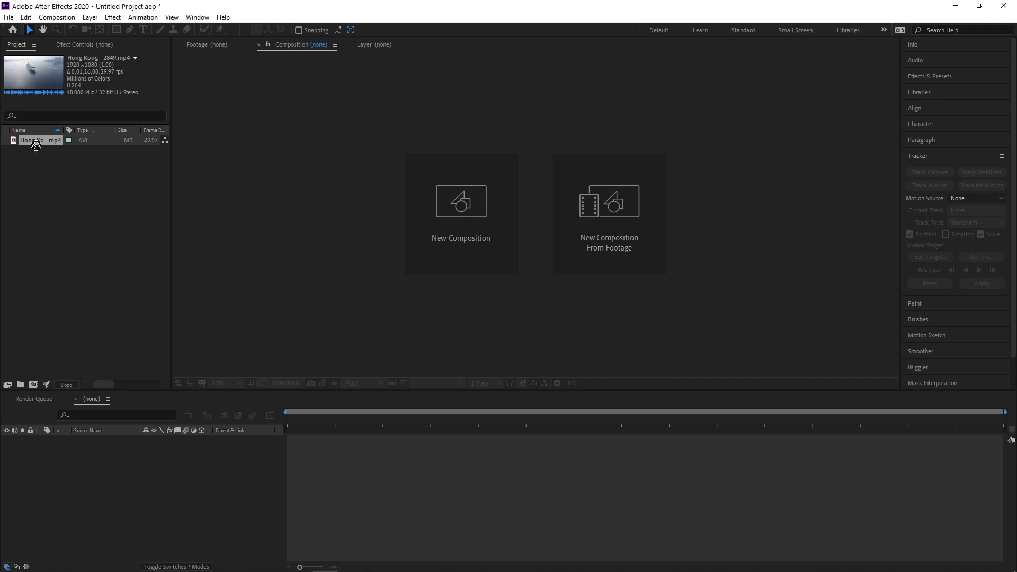
Create a composition from the Hong Kong - 2849 footage
{"action": "left_click_drag", "start_coordinate": [35, 141], "coordinate": [34, 384]}
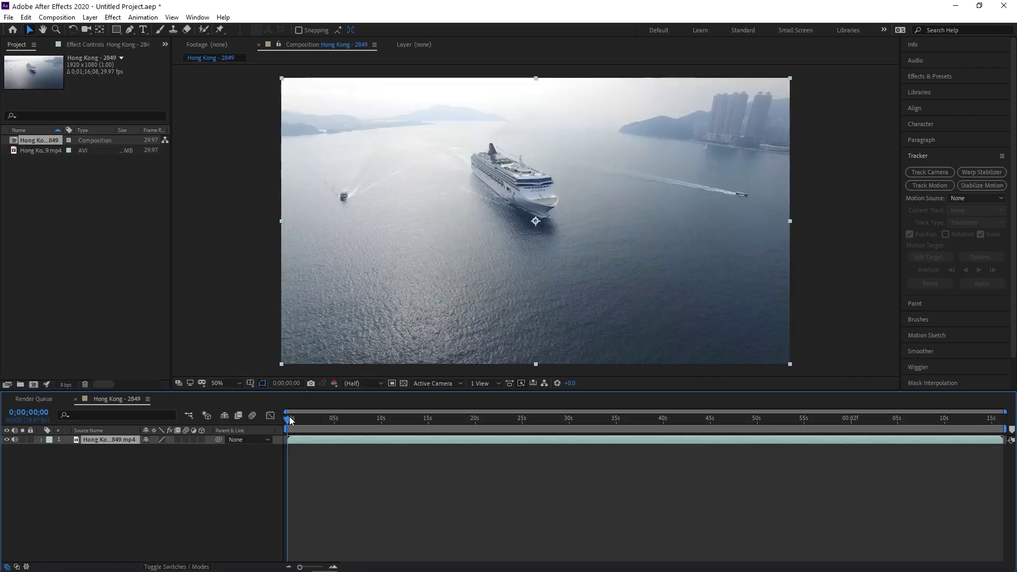
Scrub the cruise ship footage and end the work area at 0;00;09;17
{"action": "left_click_drag", "start_coordinate": [290, 420], "coordinate": [379, 421]}
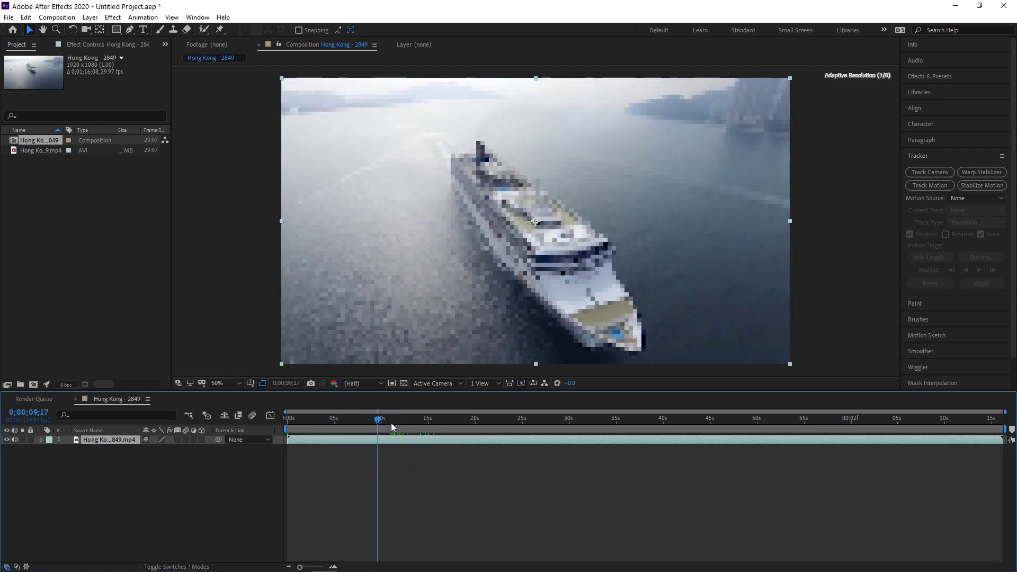
{"action": "left_click_drag", "start_coordinate": [1005, 429], "coordinate": [265, 424]}
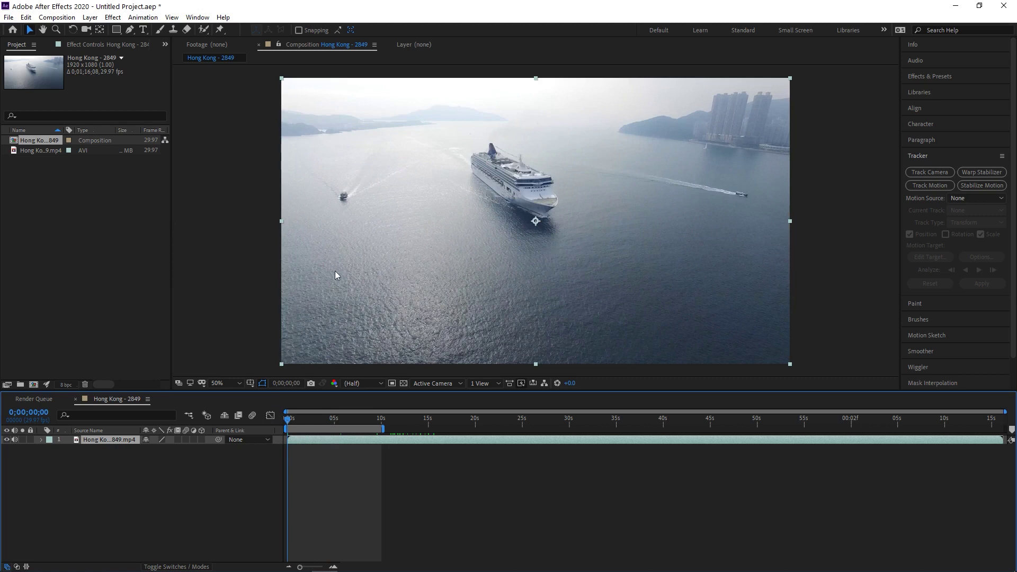
{"action": "right_click", "coordinate": [329, 464]}
Add a Null 1 layer and start a new text layer above the ship
{"action": "mouse_move", "coordinate": [350, 346]}
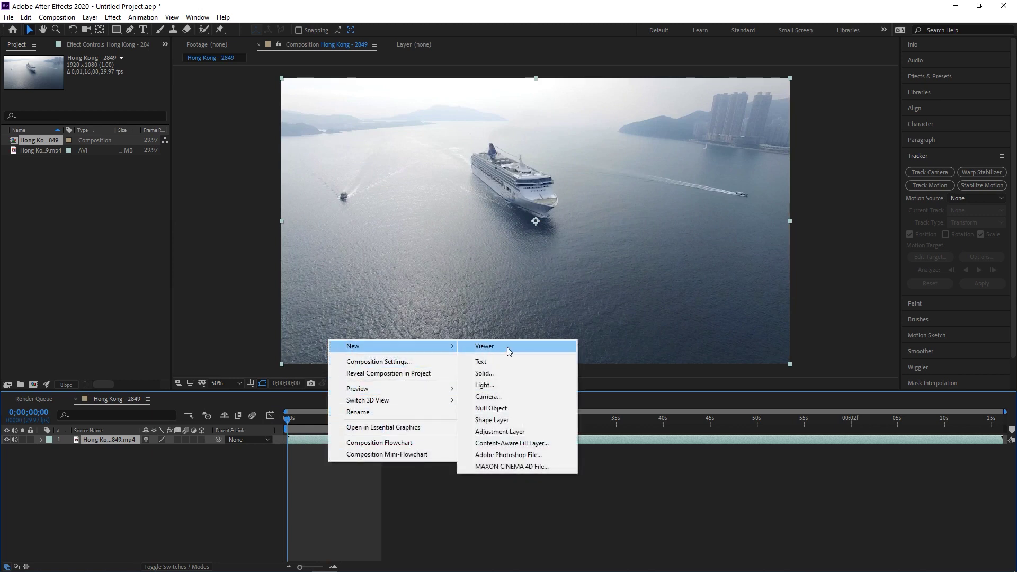
{"action": "left_click", "coordinate": [503, 408]}
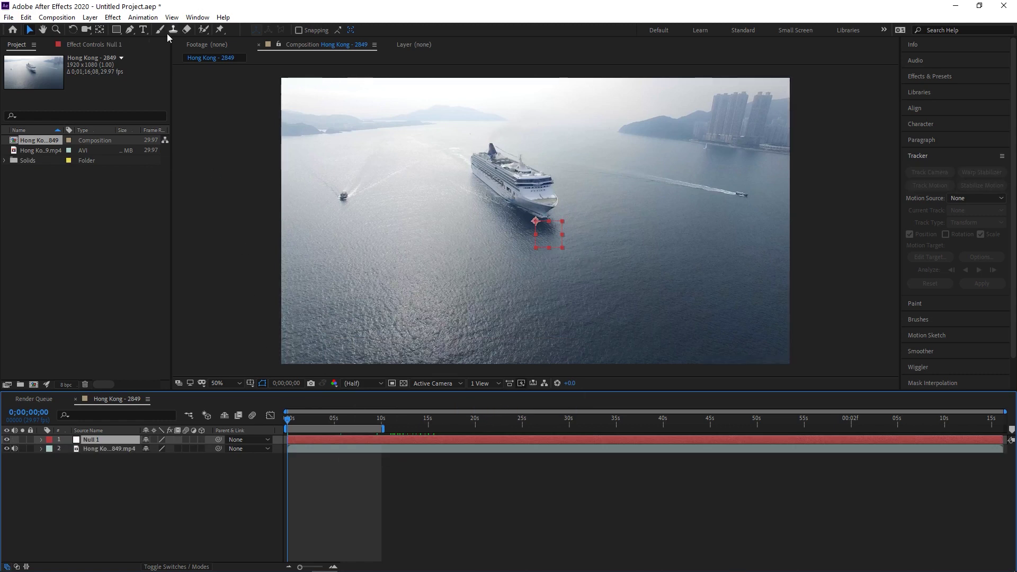
{"action": "left_click", "coordinate": [143, 31]}
{"action": "left_click", "coordinate": [585, 142]}
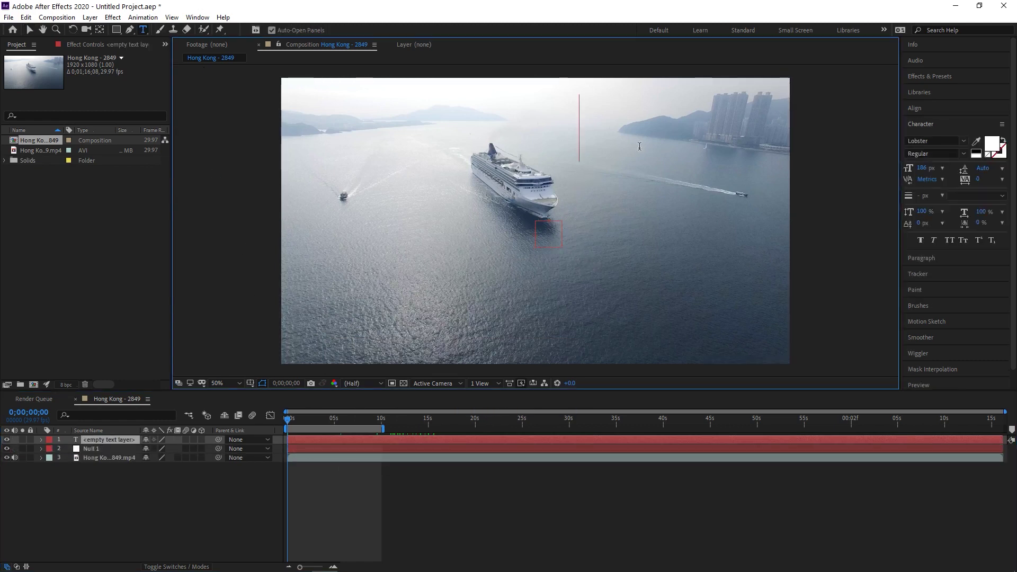
Type 'text', position it just above the cruise ship, and select the footage layer
{"action": "type", "text": "text"}
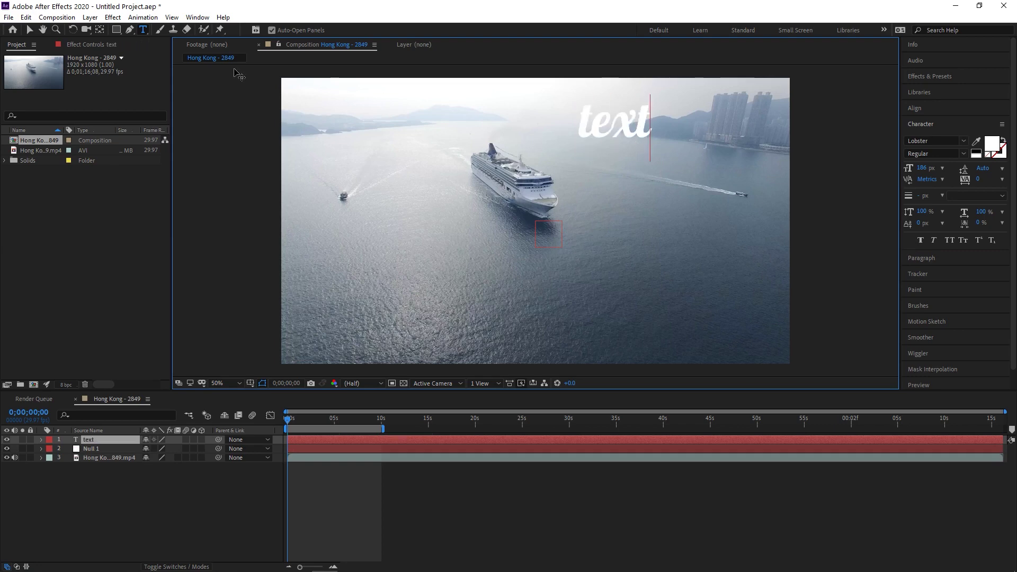
{"action": "left_click", "coordinate": [29, 29]}
{"action": "left_click_drag", "start_coordinate": [647, 125], "coordinate": [606, 144]}
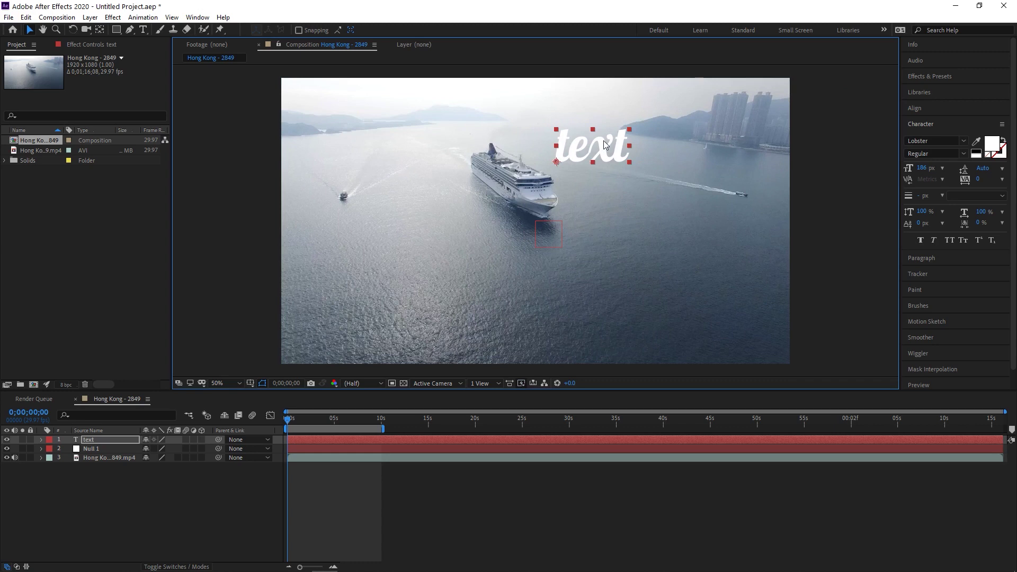
{"action": "left_click", "coordinate": [104, 459]}
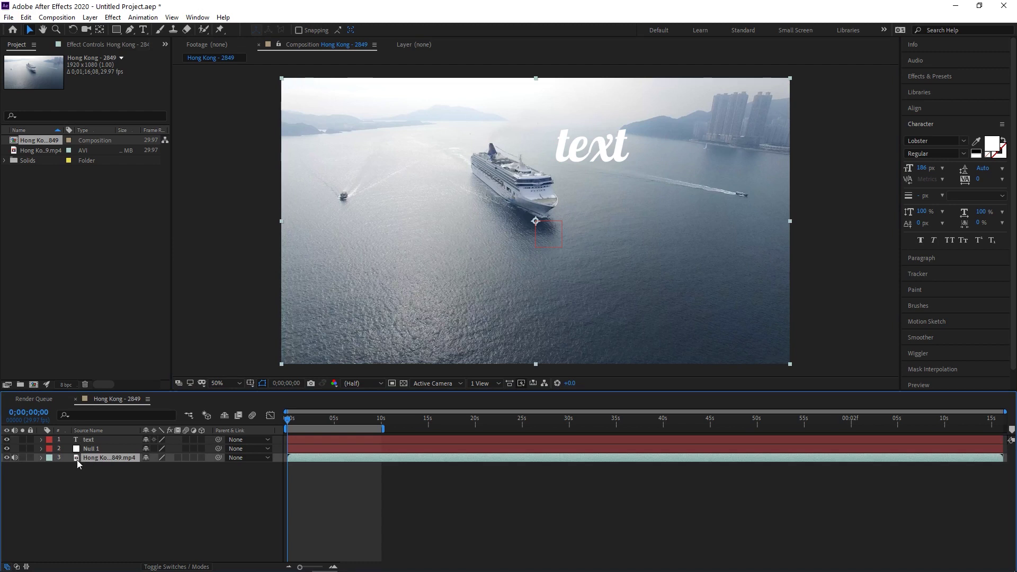
{"action": "left_click", "coordinate": [930, 278]}
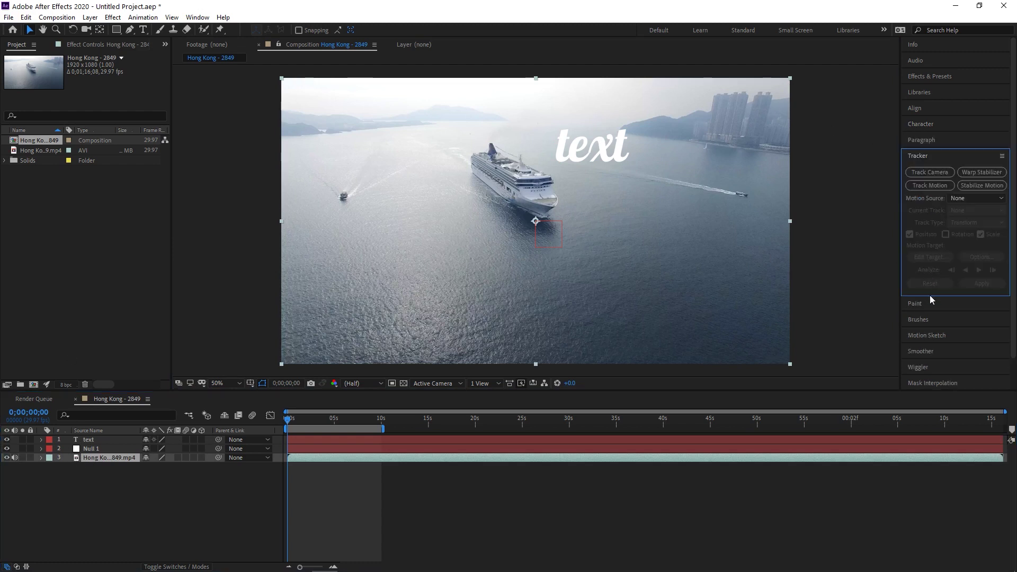
Start a position-and-scale motion track on the footage layer, giving two track points
{"action": "left_click", "coordinate": [931, 186]}
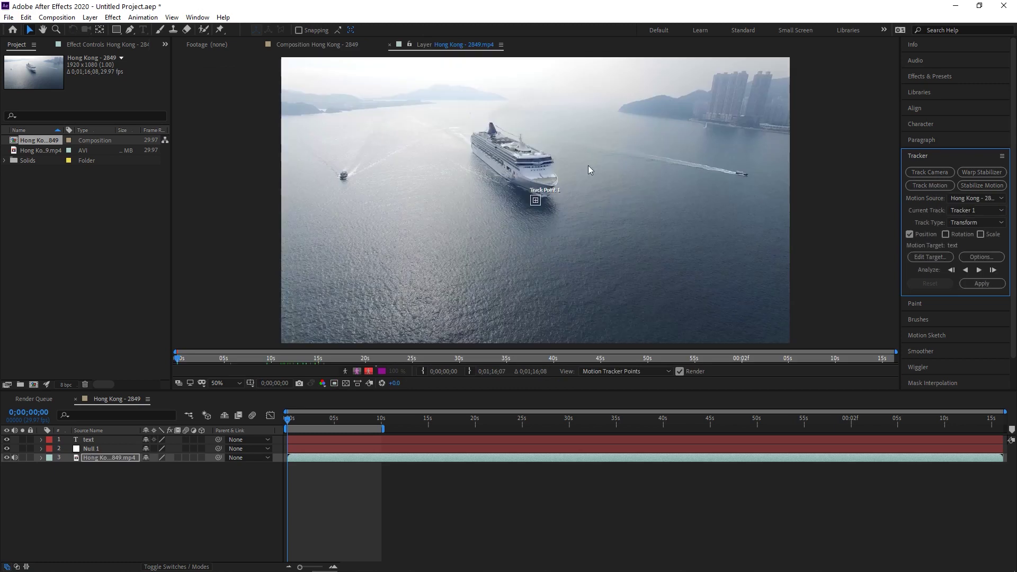
{"action": "key", "text": "period"}
{"action": "key", "text": "period"}
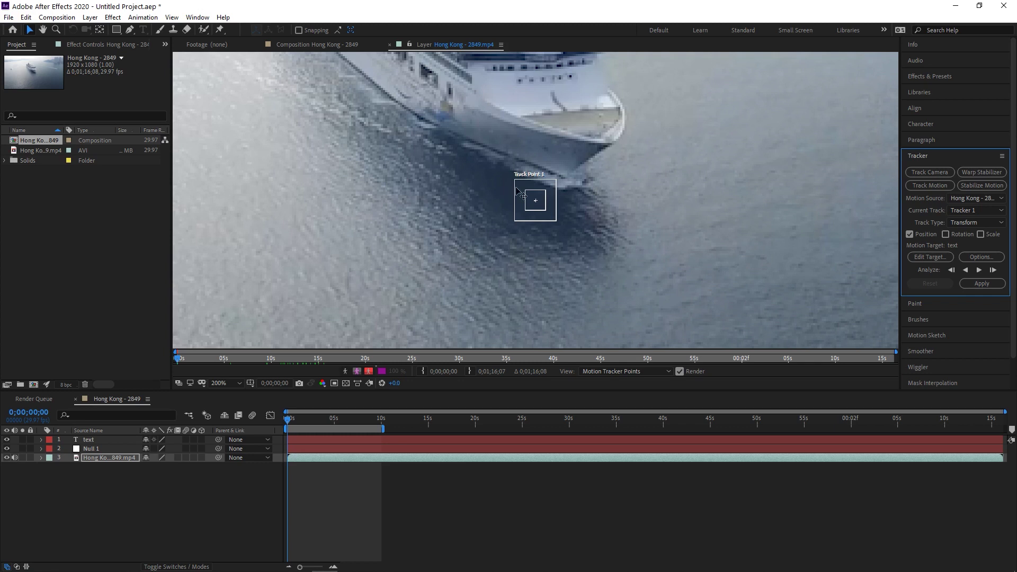
{"action": "left_click", "coordinate": [981, 235]}
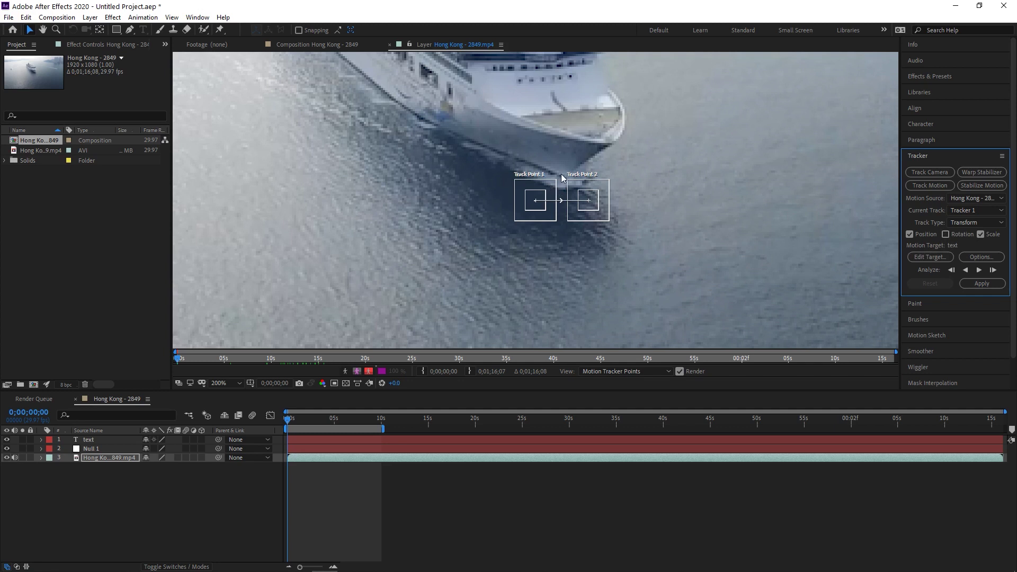
{"action": "key", "text": "h"}
{"action": "left_click_drag", "start_coordinate": [397, 109], "coordinate": [484, 246]}
{"action": "key", "text": "v"}
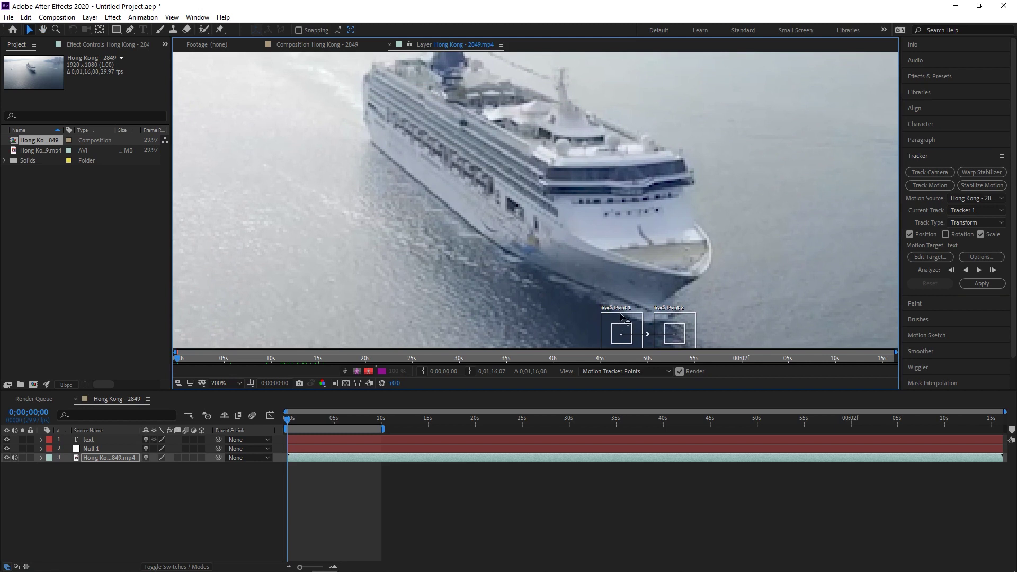
Place Track Point 1 on the ship's funnel
{"action": "left_click_drag", "start_coordinate": [619, 317], "coordinate": [446, 80]}
{"action": "key", "text": "h"}
{"action": "left_click_drag", "start_coordinate": [554, 129], "coordinate": [653, 257]}
{"action": "key", "text": "v"}
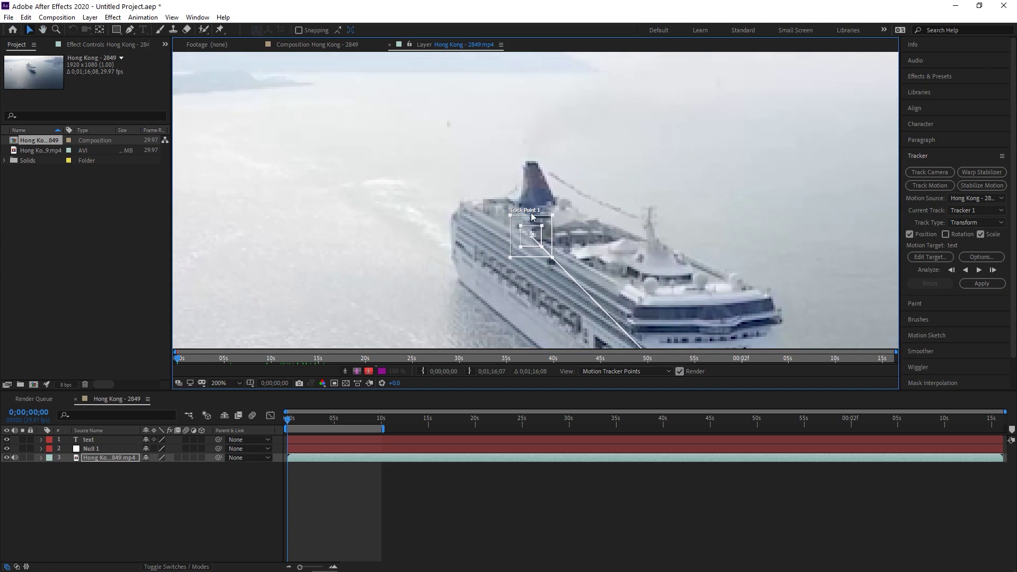
{"action": "left_click_drag", "start_coordinate": [554, 214], "coordinate": [545, 225]}
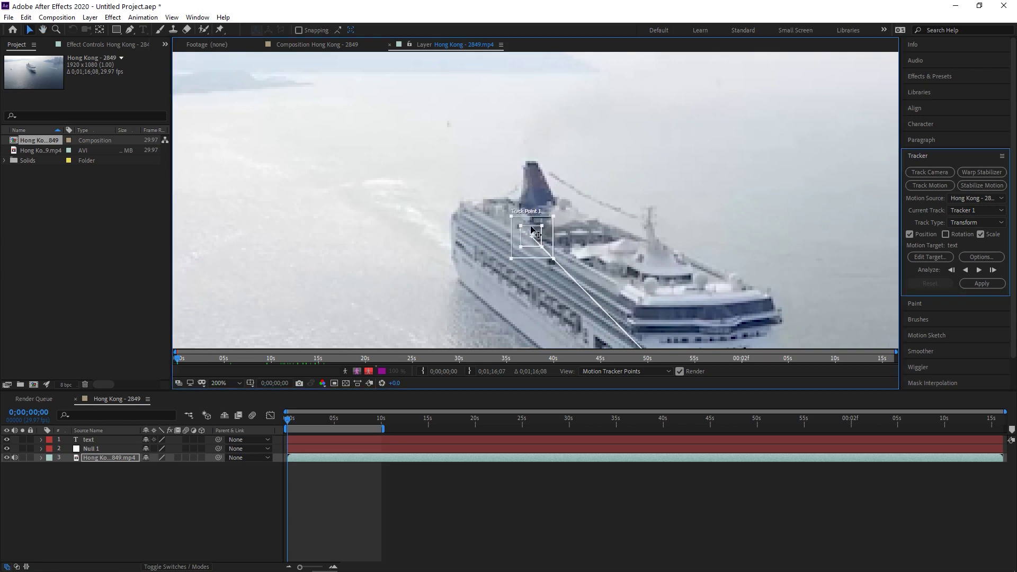
{"action": "left_click_drag", "start_coordinate": [532, 231], "coordinate": [533, 162]}
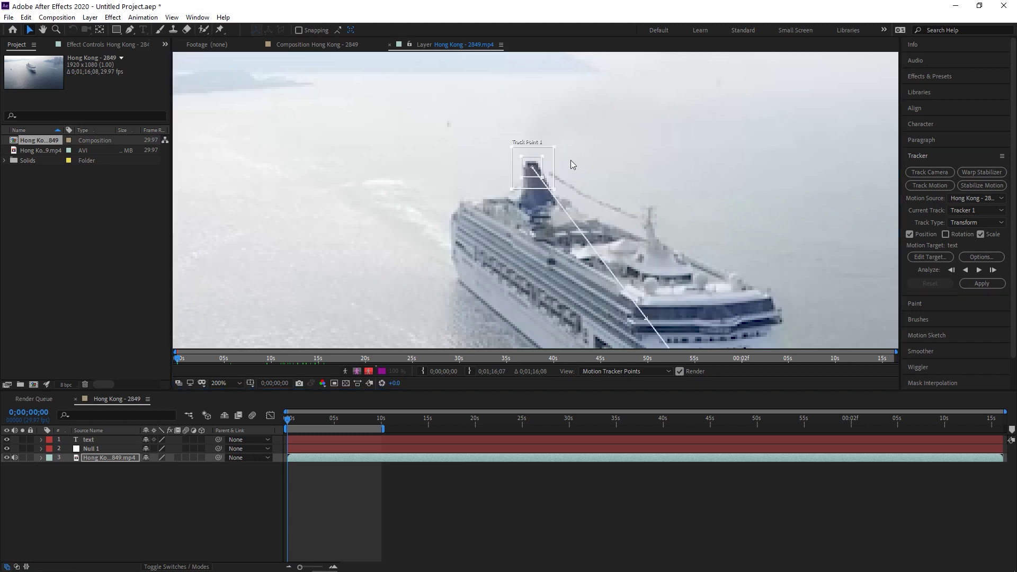
Place Track Point 2 on the hull near the bow and shrink its search area
{"action": "key", "text": "h"}
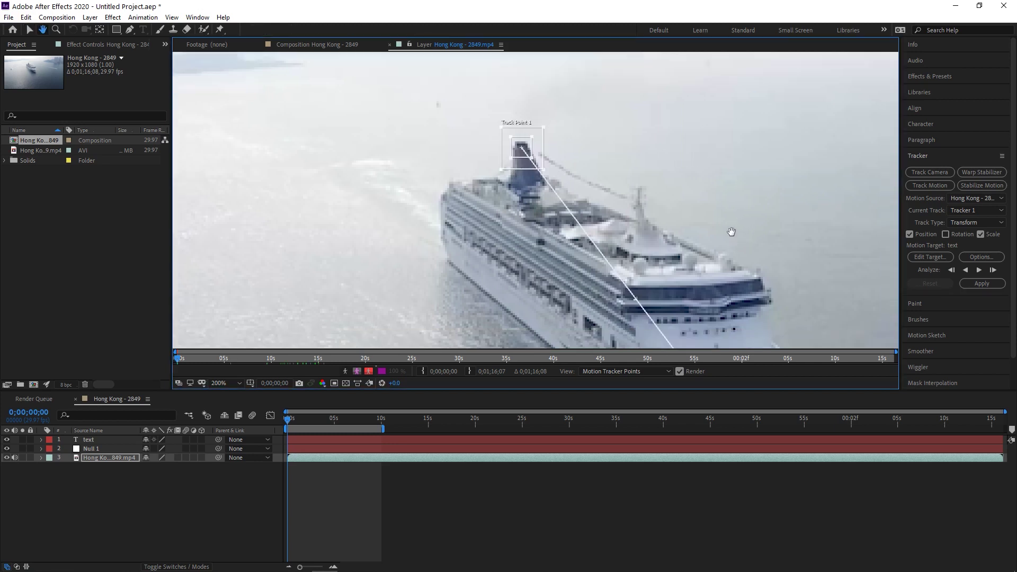
{"action": "left_click_drag", "start_coordinate": [731, 229], "coordinate": [646, 120]}
{"action": "key", "text": "v"}
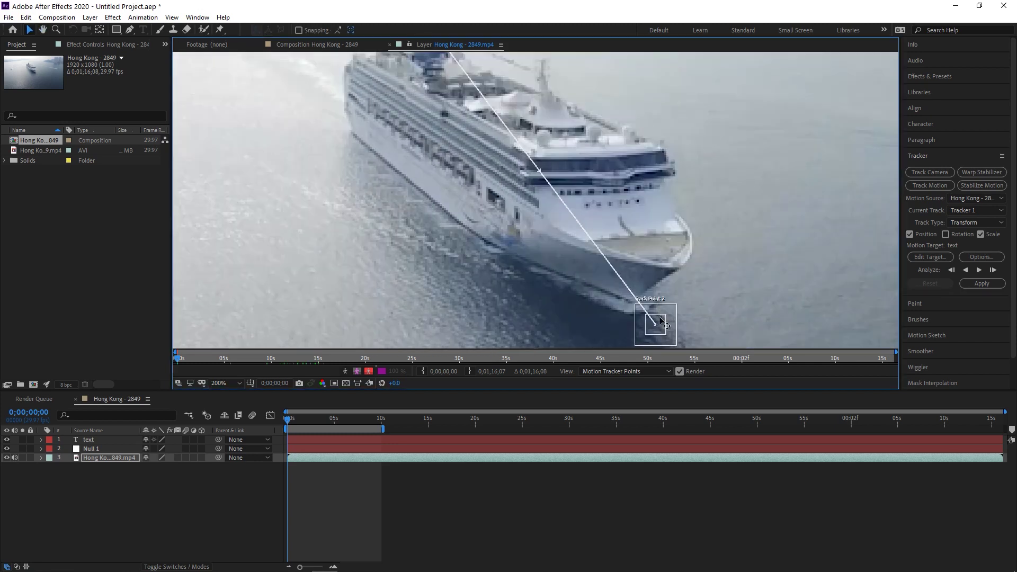
{"action": "left_click_drag", "start_coordinate": [663, 310], "coordinate": [523, 202]}
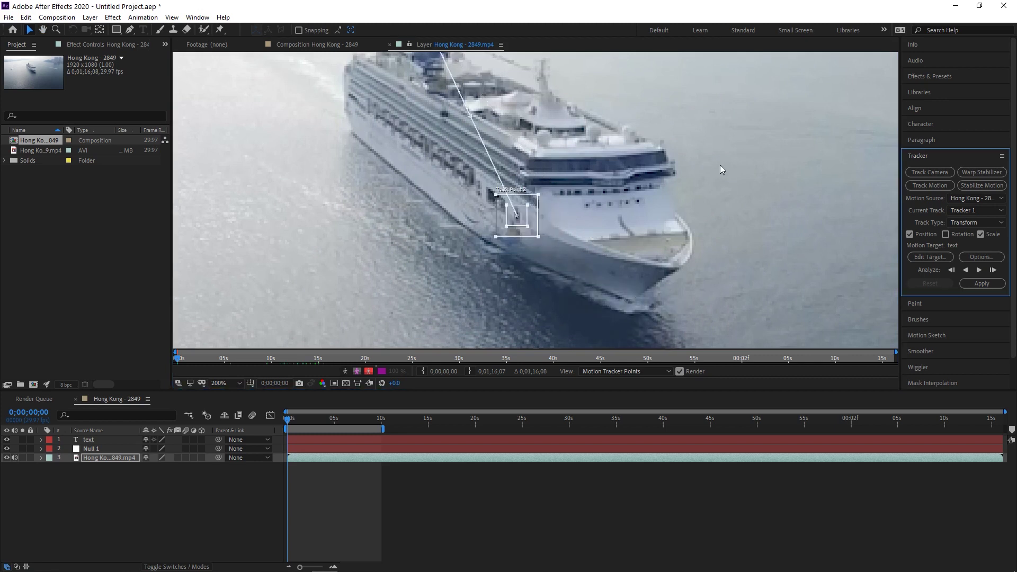
{"action": "left_click", "coordinate": [608, 123]}
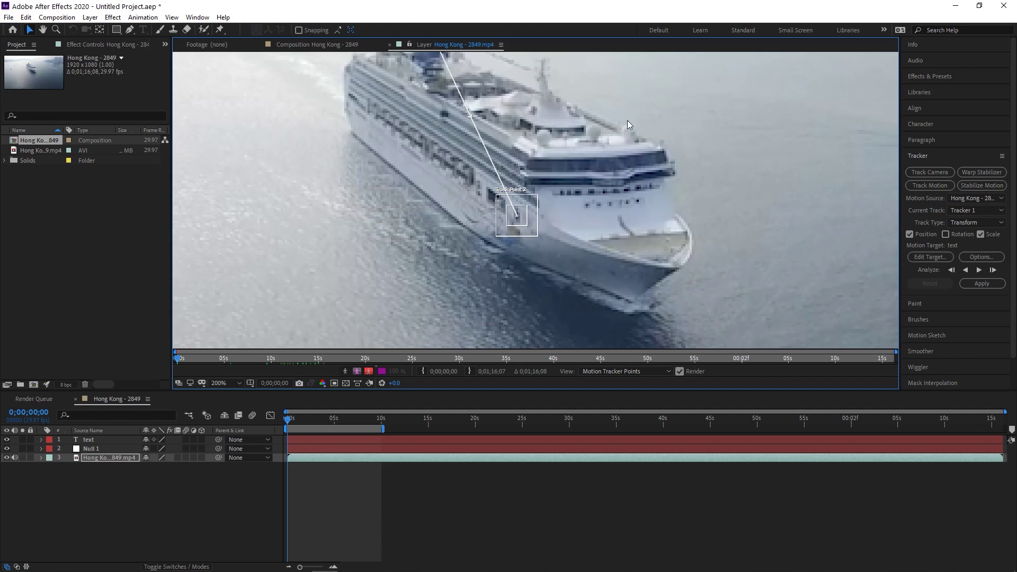
{"action": "left_click_drag", "start_coordinate": [627, 125], "coordinate": [684, 175]}
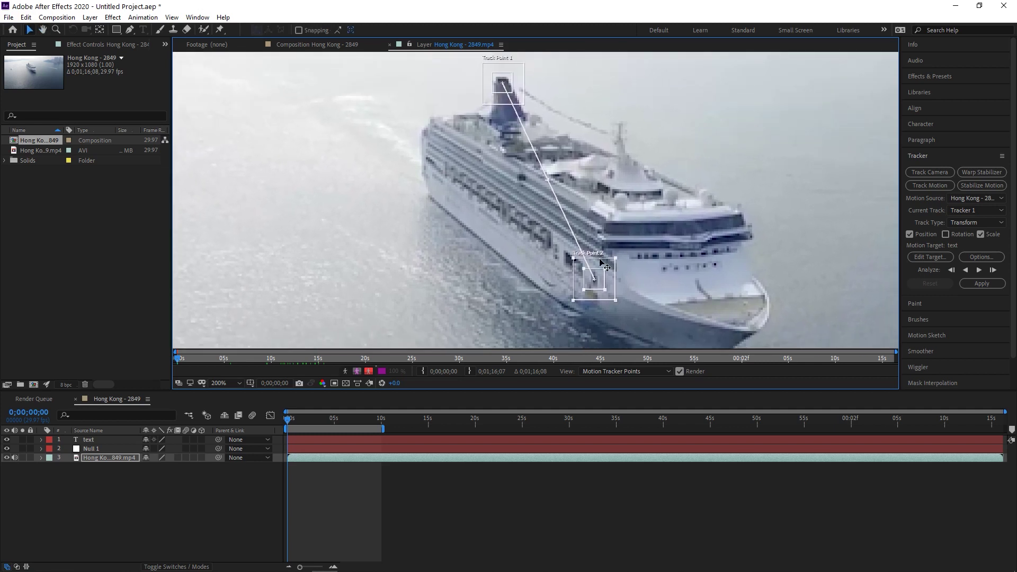
{"action": "mouse_move", "coordinate": [616, 262]}
{"action": "left_mouse_down"}
{"action": "mouse_move", "coordinate": [650, 243]}
{"action": "mouse_move", "coordinate": [615, 261]}
{"action": "left_mouse_up"}
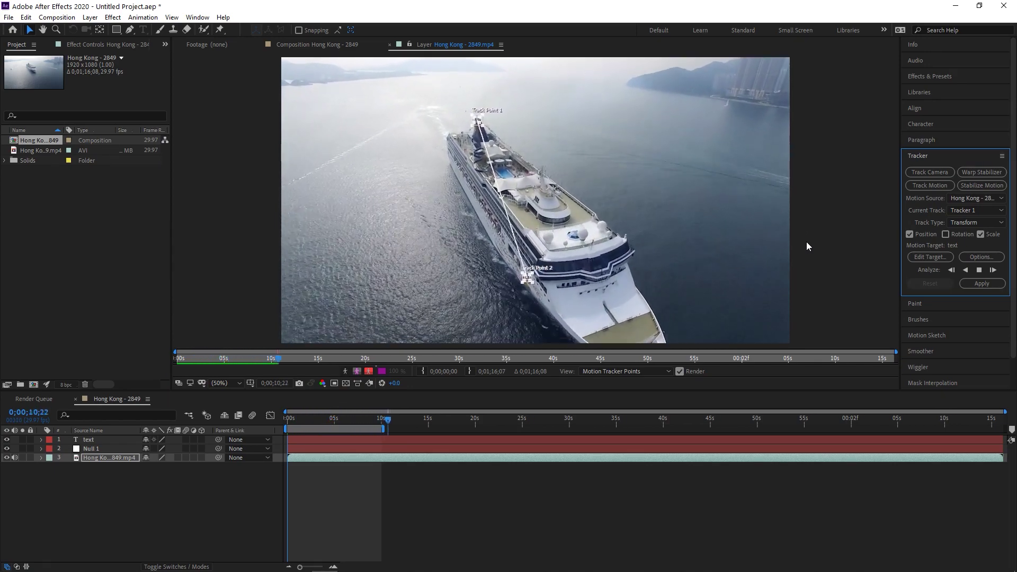
Zoom the Layer view to 200% and return to the track's first frame
{"action": "left_click_drag", "start_coordinate": [353, 424], "coordinate": [312, 423]}
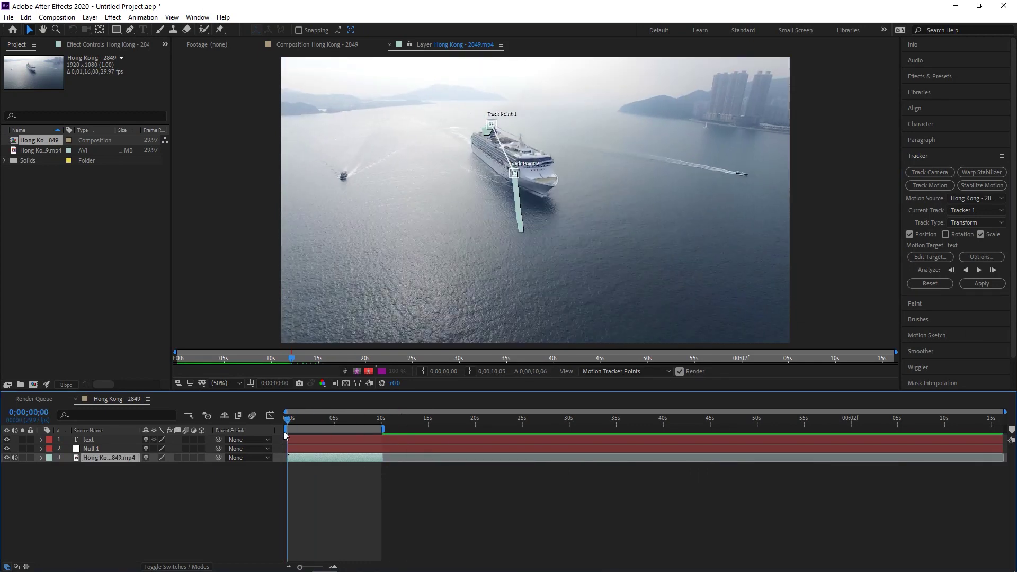
{"action": "left_click", "coordinate": [228, 383]}
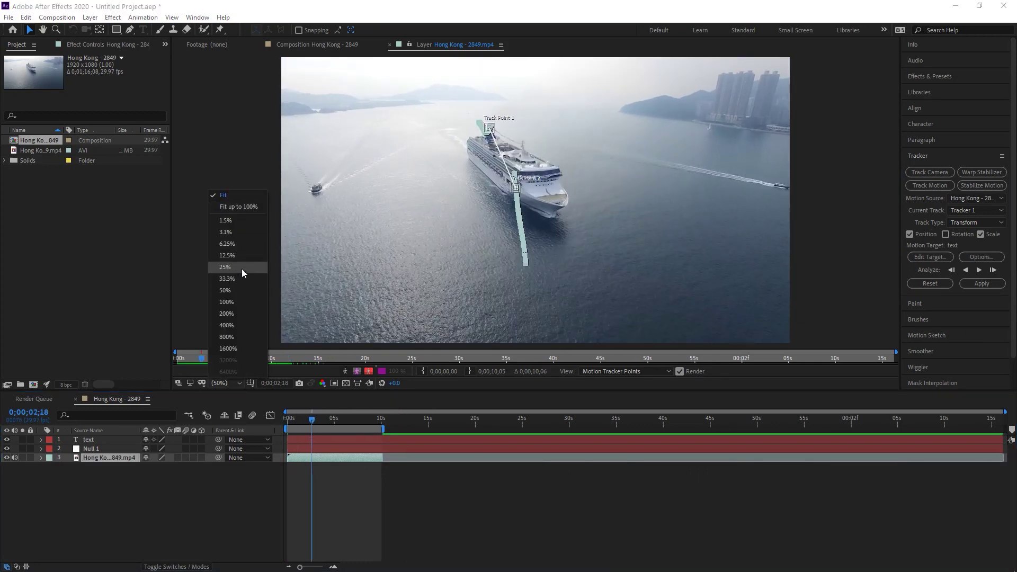
{"action": "left_click", "coordinate": [227, 313]}
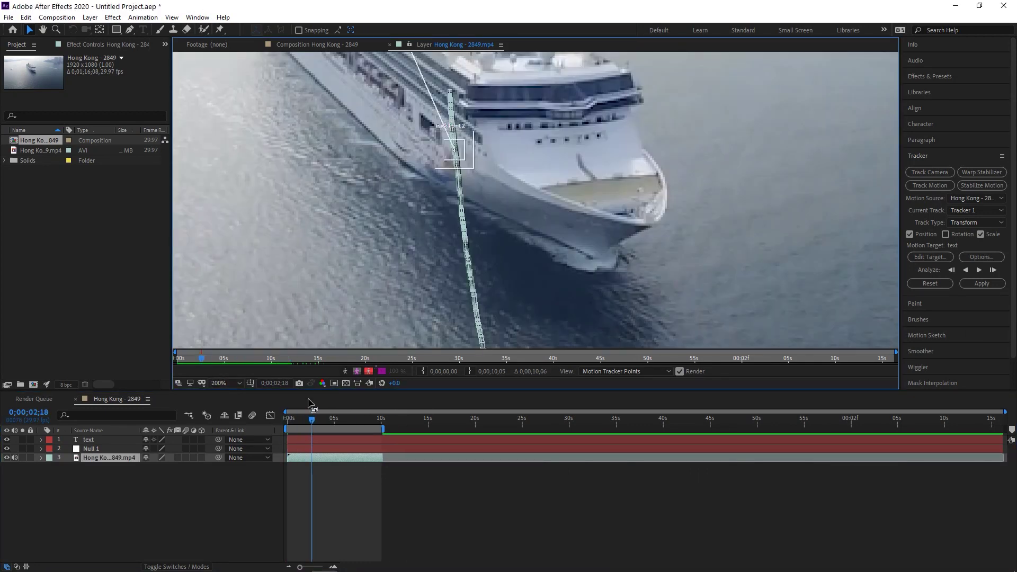
{"action": "left_click_drag", "start_coordinate": [311, 422], "coordinate": [287, 439]}
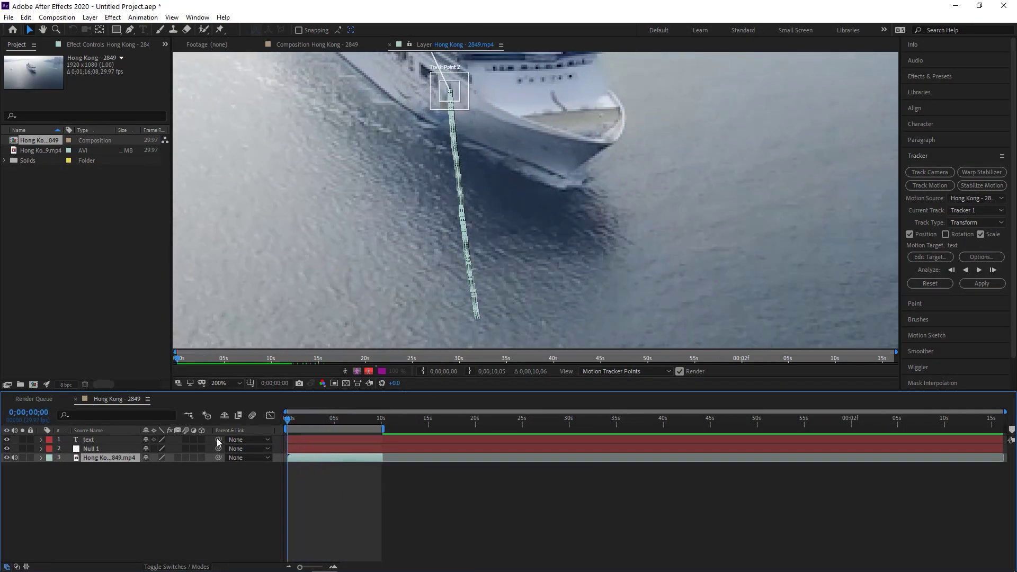
Zoom the Layer view out, set the motion target to Null 1, and apply the track in X and Y
{"action": "left_click", "coordinate": [225, 383]}
{"action": "left_click", "coordinate": [224, 202]}
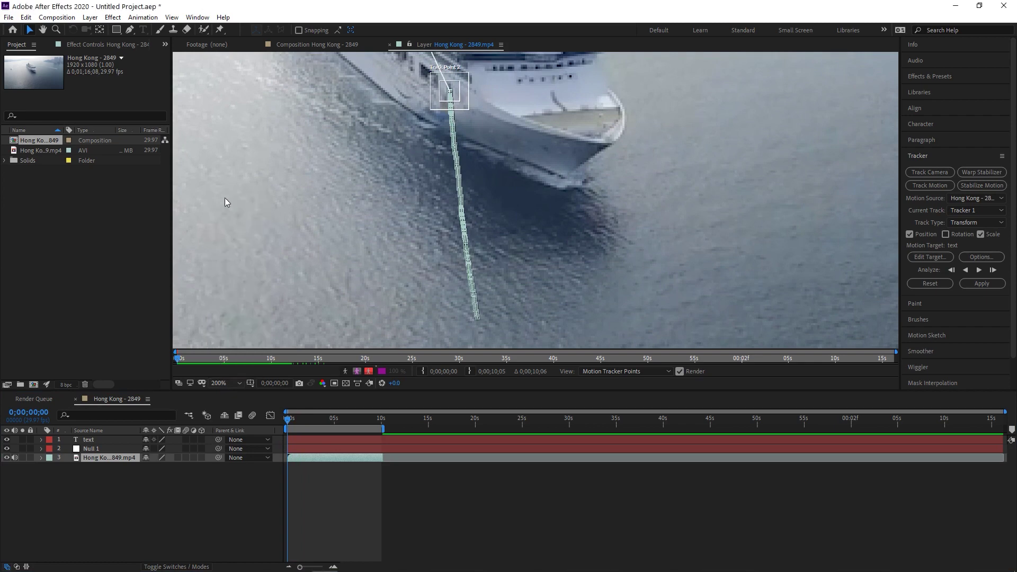
{"action": "left_click", "coordinate": [929, 257]}
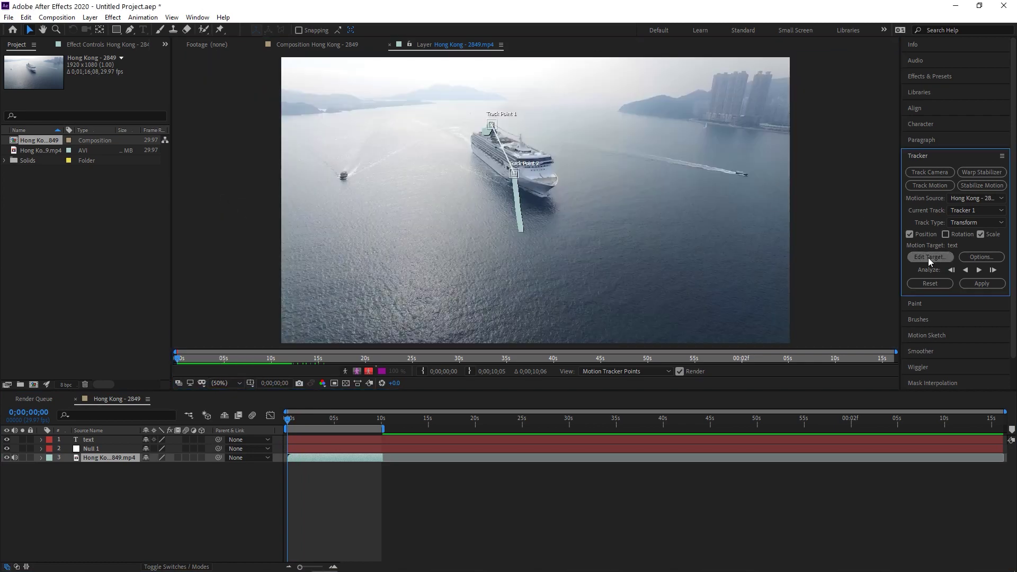
{"action": "left_click", "coordinate": [525, 276]}
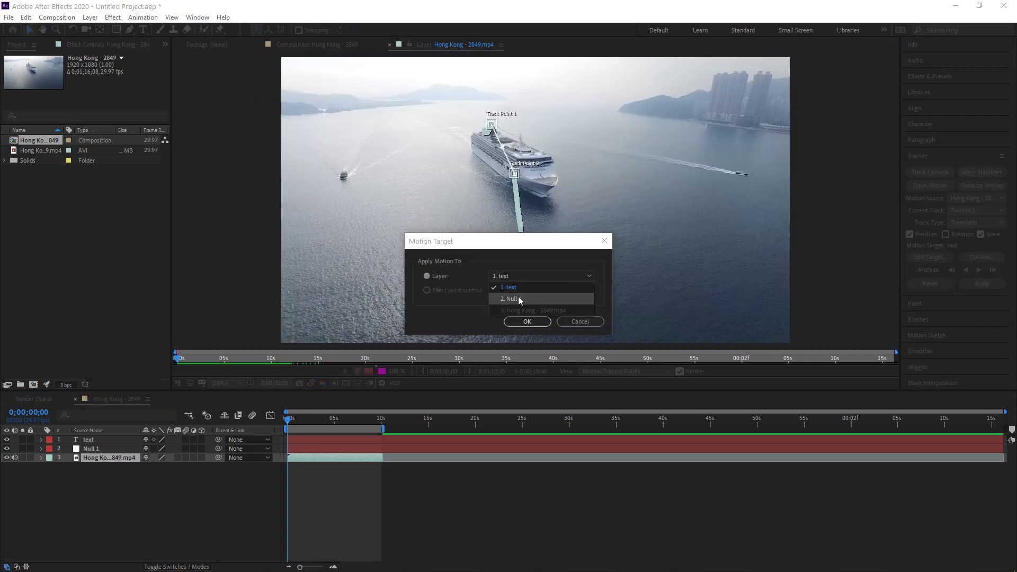
{"action": "left_click", "coordinate": [522, 297]}
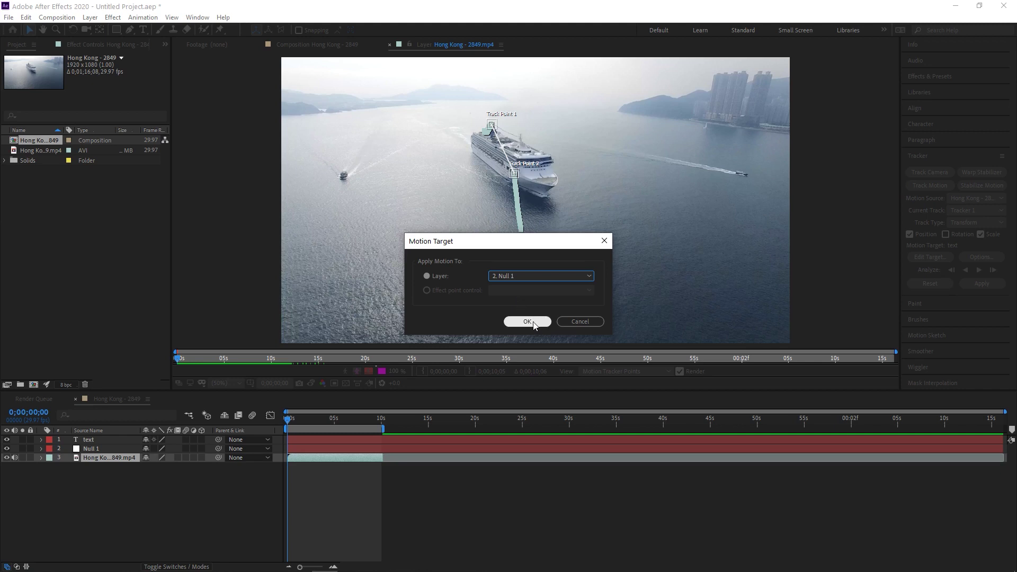
{"action": "left_click", "coordinate": [527, 322]}
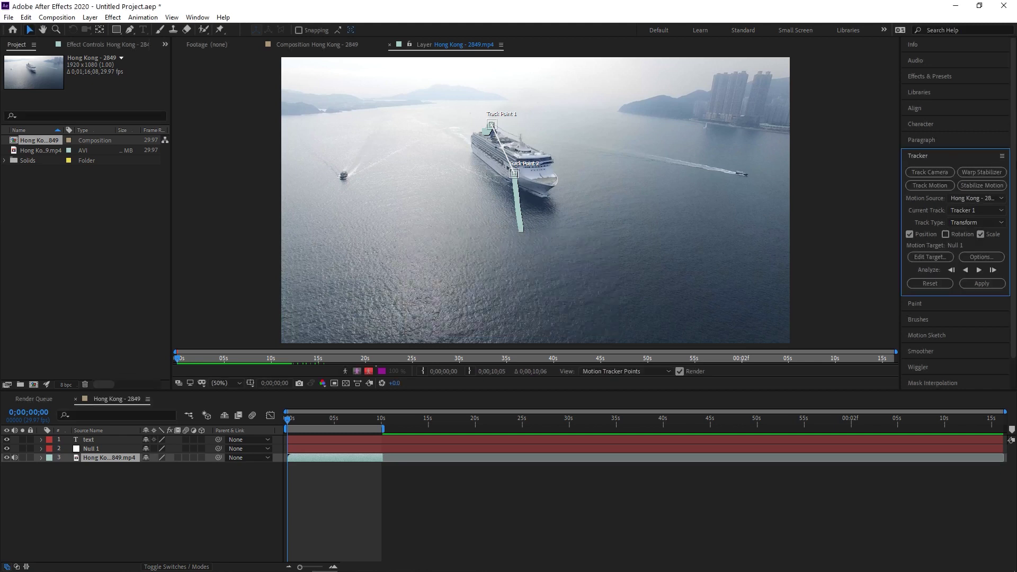
{"action": "left_click", "coordinate": [973, 286]}
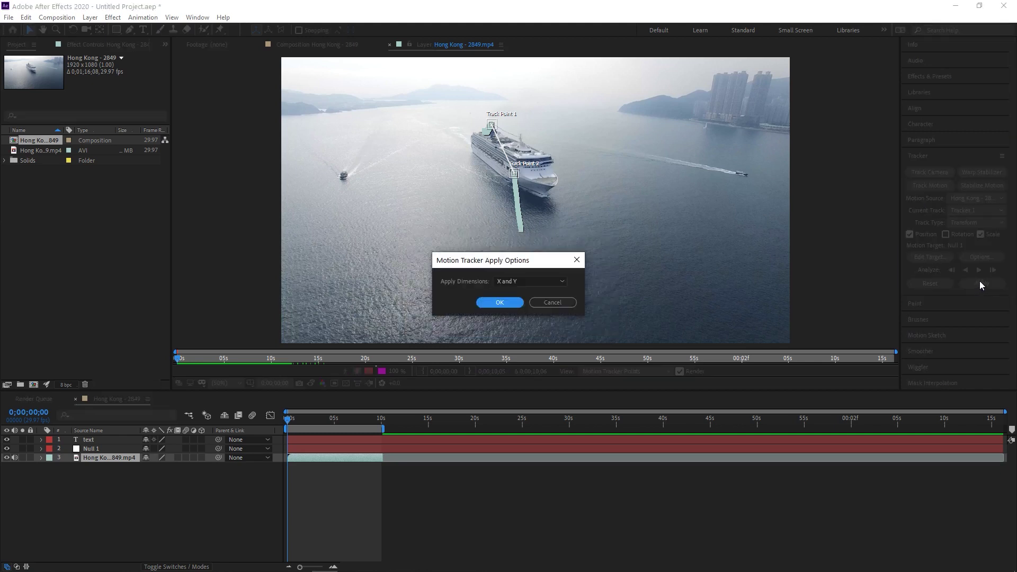
{"action": "left_click", "coordinate": [500, 303]}
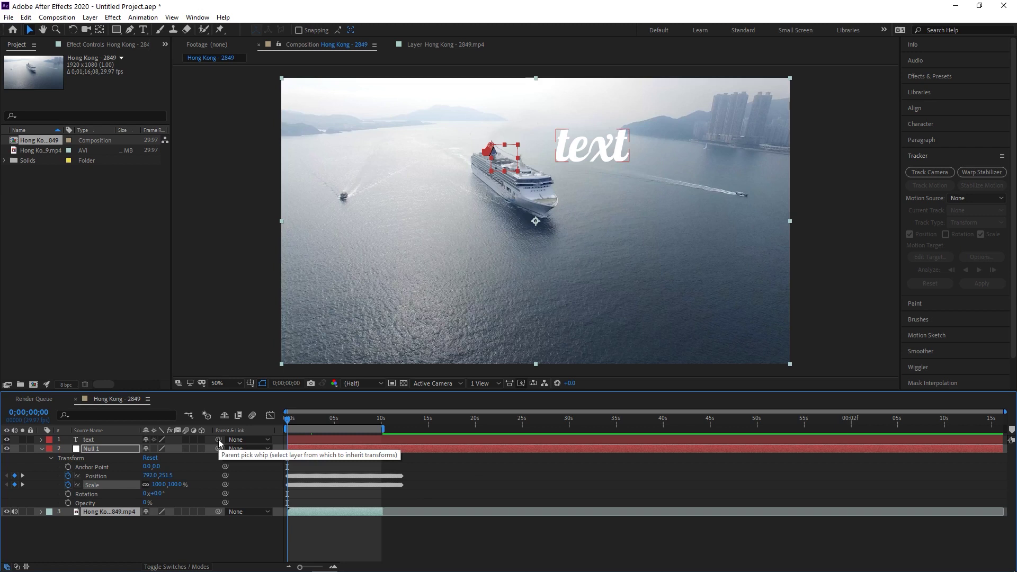
Parent the text layer to Null 1 and preview it riding with the ship
{"action": "left_click_drag", "start_coordinate": [219, 441], "coordinate": [208, 449]}
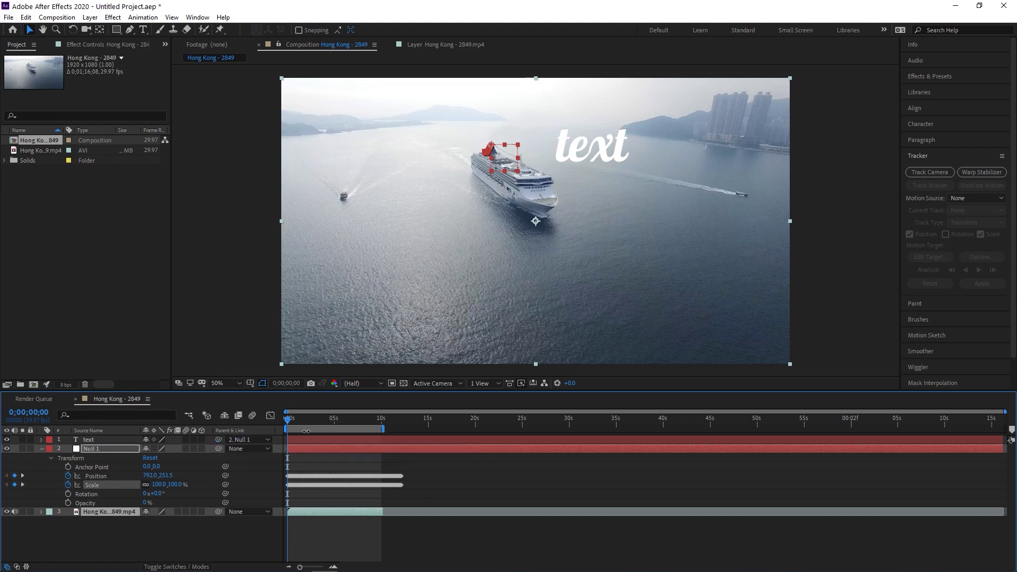
{"action": "key", "text": "space"}
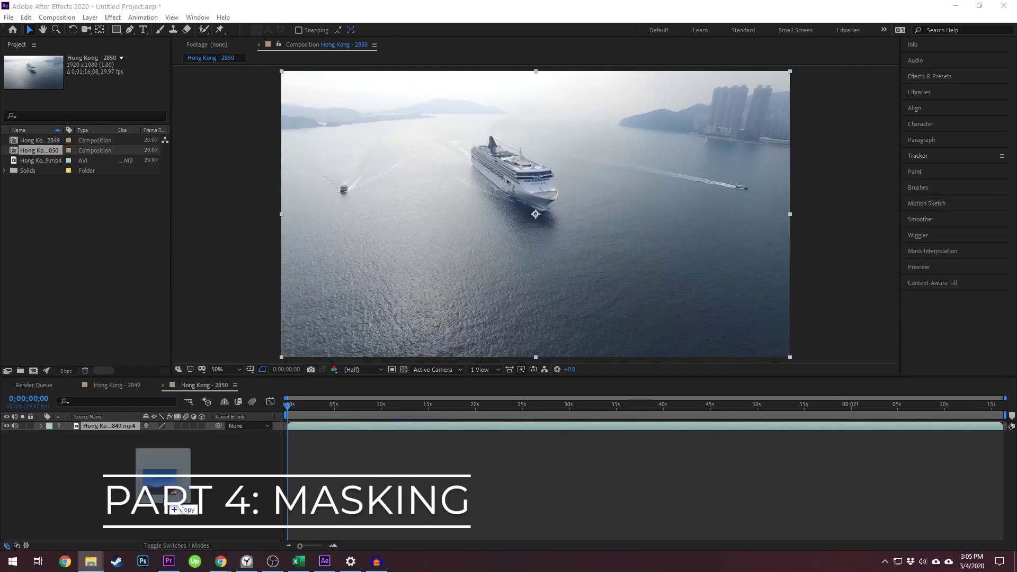
Add the Night Sky clip to the comp and draw a closed Pen mask on it
{"action": "left_click", "coordinate": [125, 236]}
{"action": "key", "text": "ctrl+slash"}
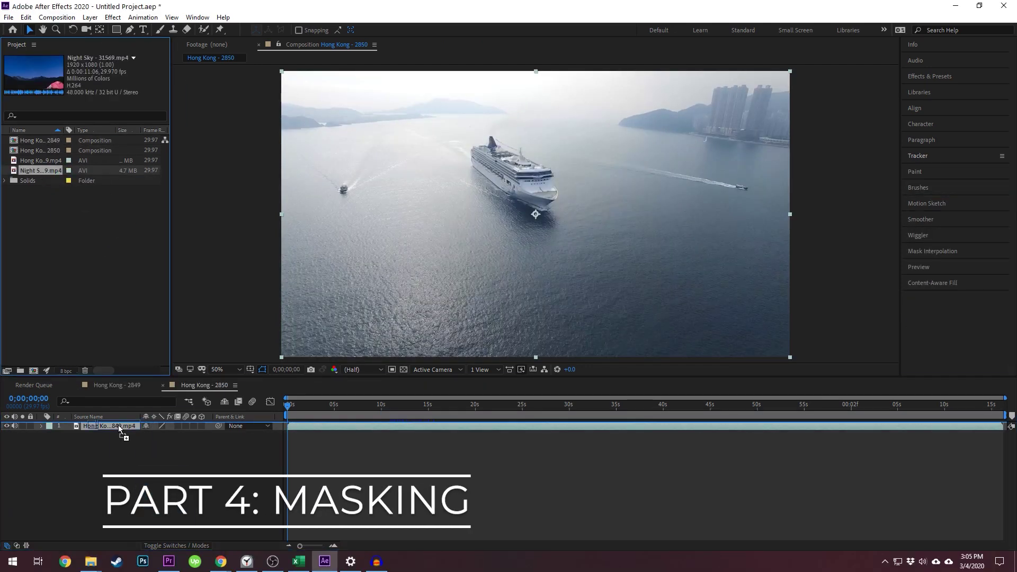
{"action": "left_click", "coordinate": [130, 30]}
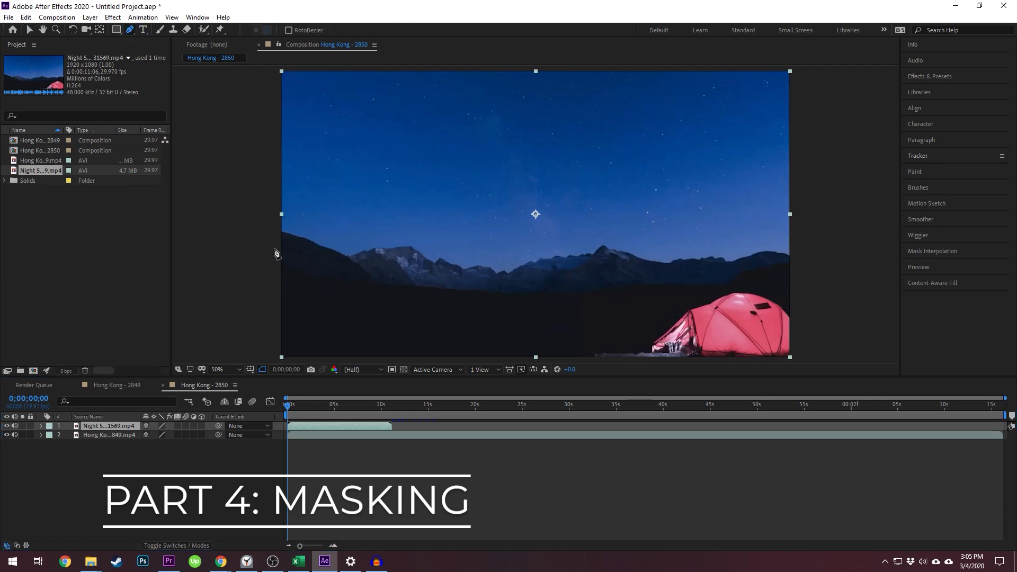
{"action": "left_click", "coordinate": [263, 201]}
{"action": "left_click", "coordinate": [335, 234]}
{"action": "left_click", "coordinate": [262, 358]}
{"action": "left_click", "coordinate": [263, 201]}
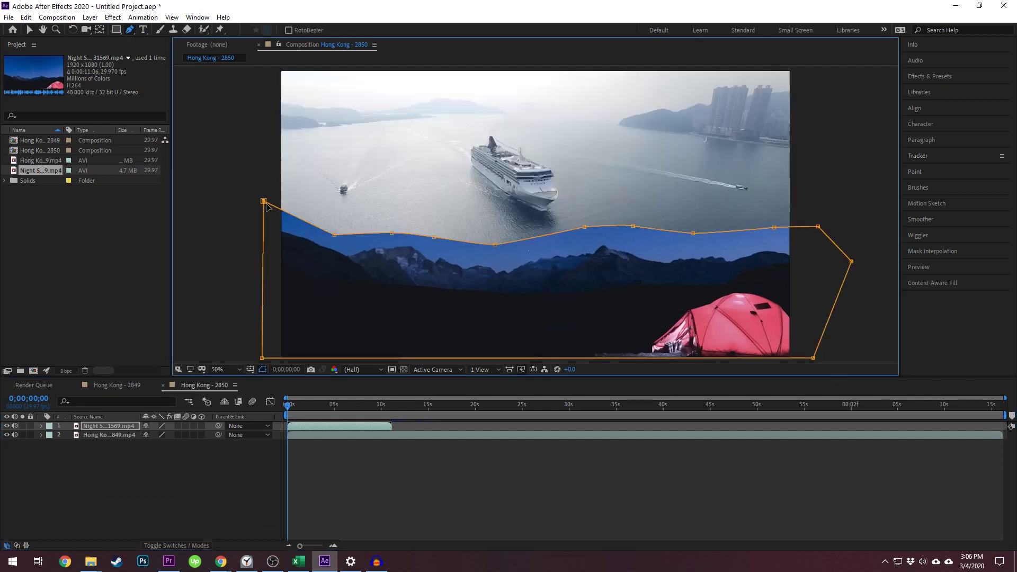
Feather the mask to 179 pixels and pull its points out past the frame edges
{"action": "left_click", "coordinate": [42, 426]}
{"action": "left_click", "coordinate": [51, 435]}
{"action": "left_click", "coordinate": [60, 444]}
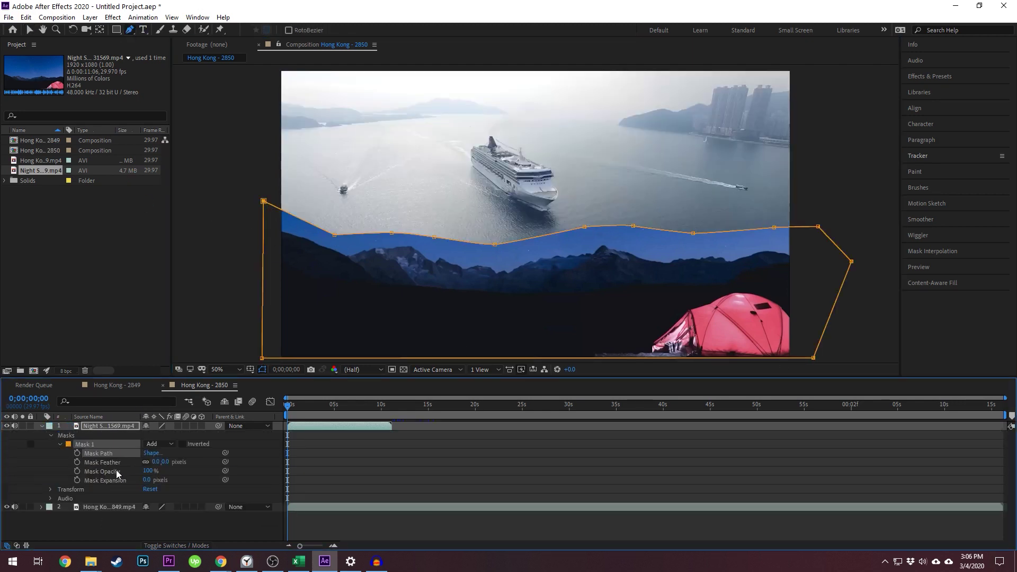
{"action": "left_click_drag", "start_coordinate": [151, 461], "coordinate": [156, 462]}
{"action": "left_click_drag", "start_coordinate": [814, 358], "coordinate": [853, 403]}
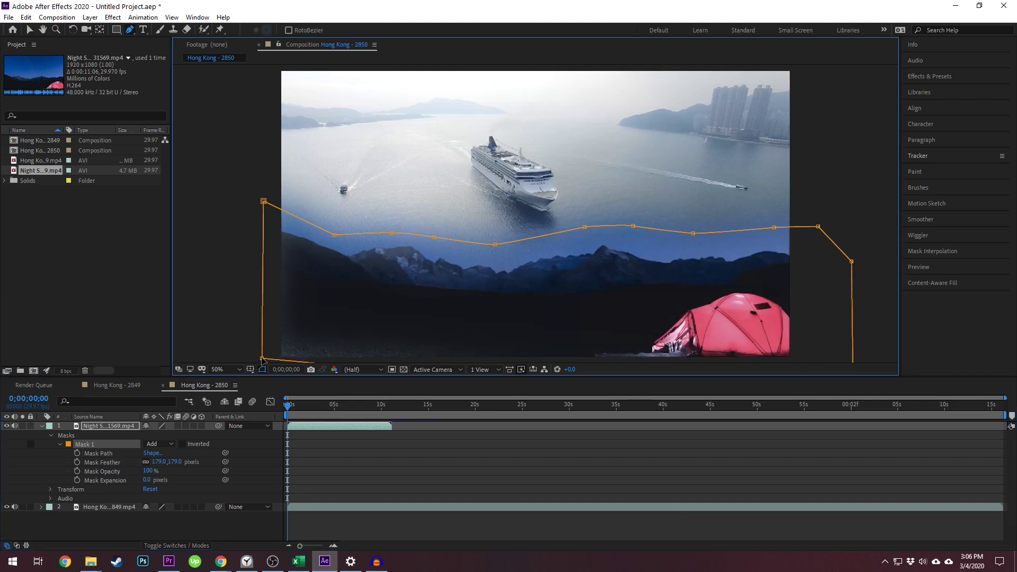
{"action": "left_click_drag", "start_coordinate": [262, 358], "coordinate": [201, 392]}
{"action": "left_click_drag", "start_coordinate": [263, 201], "coordinate": [182, 191]}
{"action": "left_click_drag", "start_coordinate": [818, 227], "coordinate": [911, 216]}
{"action": "left_click_drag", "start_coordinate": [182, 191], "coordinate": [176, 182]}
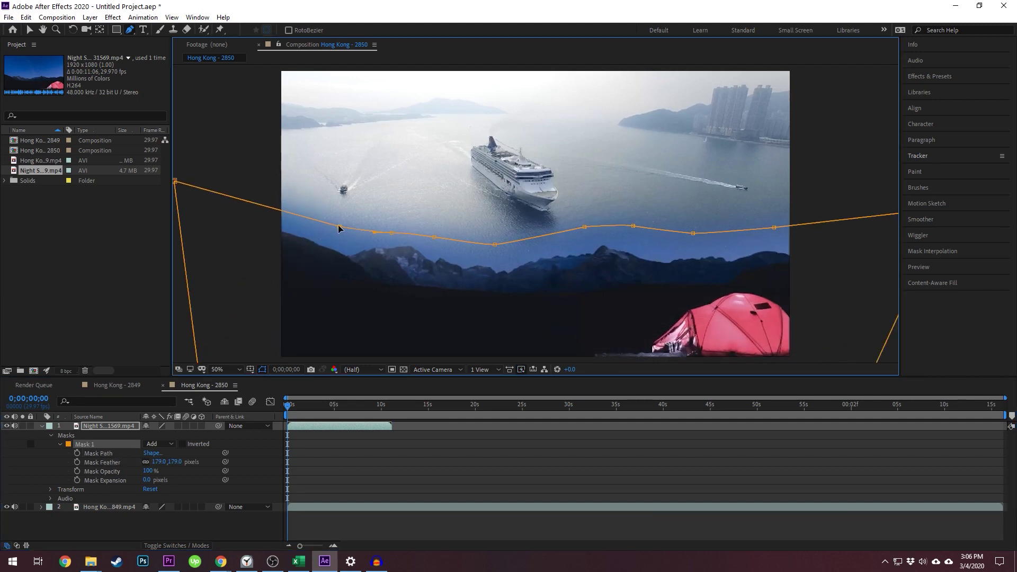
{"action": "left_click_drag", "start_coordinate": [334, 229], "coordinate": [390, 227]}
{"action": "key", "text": "v"}
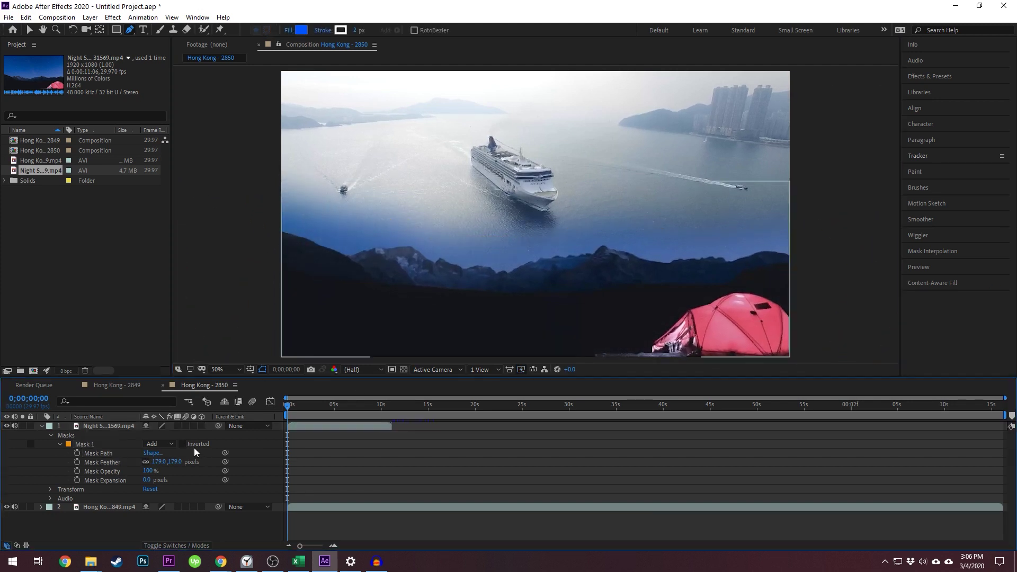
Invert the mask, rotate the sky layer 180°, and move it lower in the frame
{"action": "left_click", "coordinate": [182, 444]}
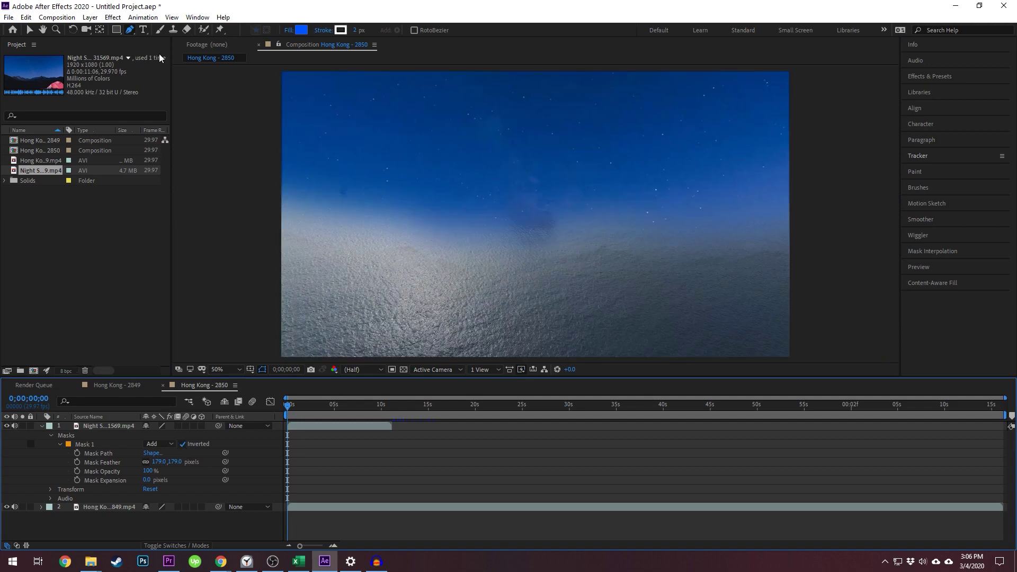
{"action": "left_click", "coordinate": [52, 490]}
{"action": "left_click_drag", "start_coordinate": [160, 525], "coordinate": [250, 519]}
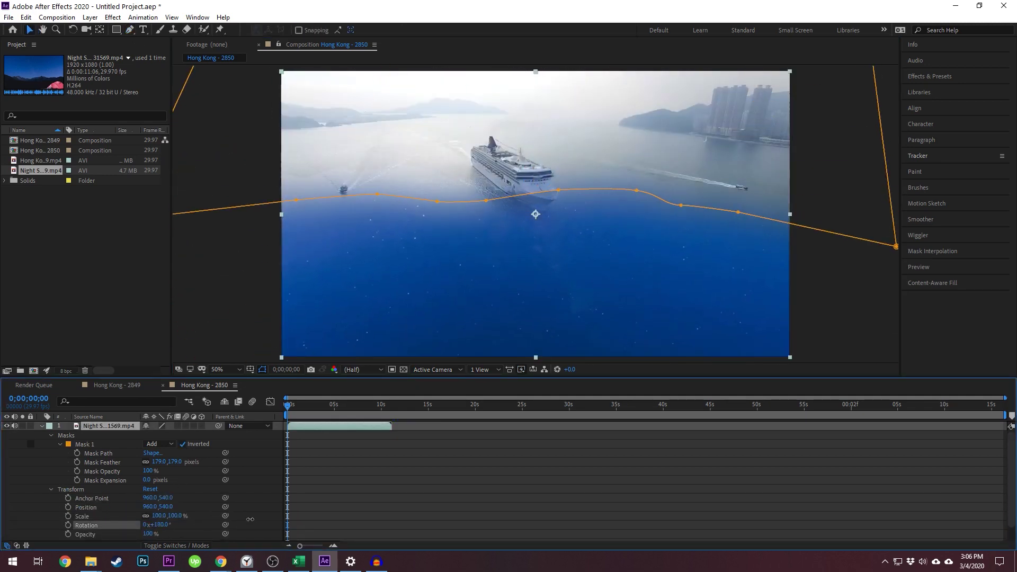
{"action": "left_click_drag", "start_coordinate": [505, 286], "coordinate": [504, 325]}
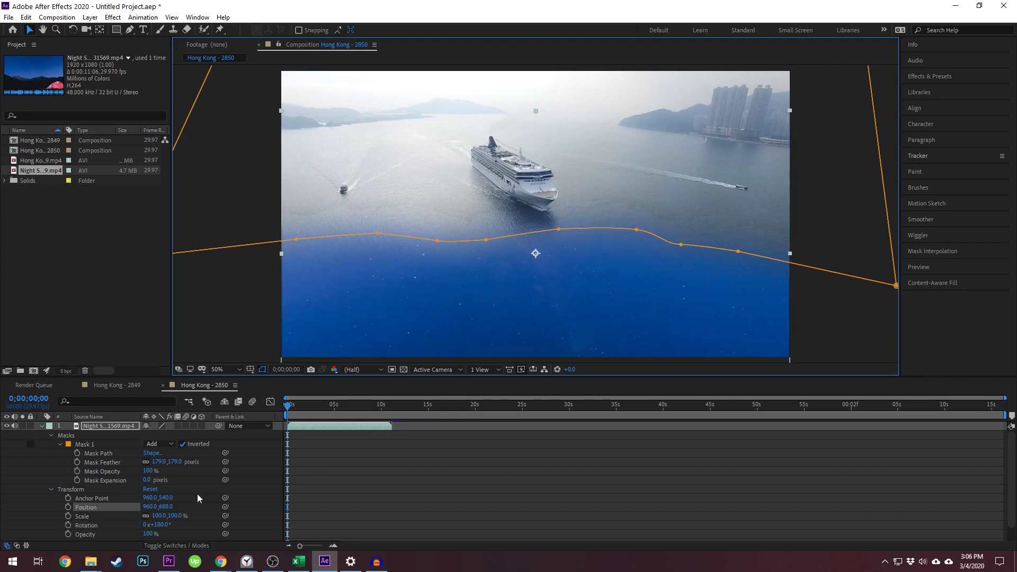
Settle the mask feather around 148, lower the mask opacity, and preview the sky blend
{"action": "mouse_move", "coordinate": [161, 462]}
{"action": "left_mouse_down"}
{"action": "mouse_move", "coordinate": [130, 463]}
{"action": "mouse_move", "coordinate": [147, 463]}
{"action": "left_mouse_up"}
{"action": "left_click", "coordinate": [482, 469]}
{"action": "key", "text": "space"}
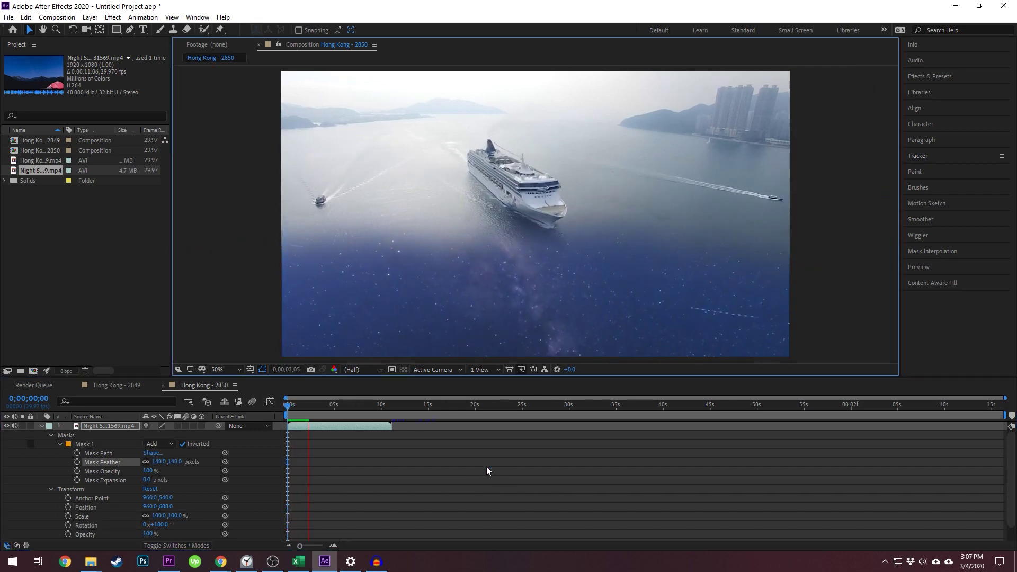
{"action": "left_click_drag", "start_coordinate": [147, 471], "coordinate": [133, 471]}
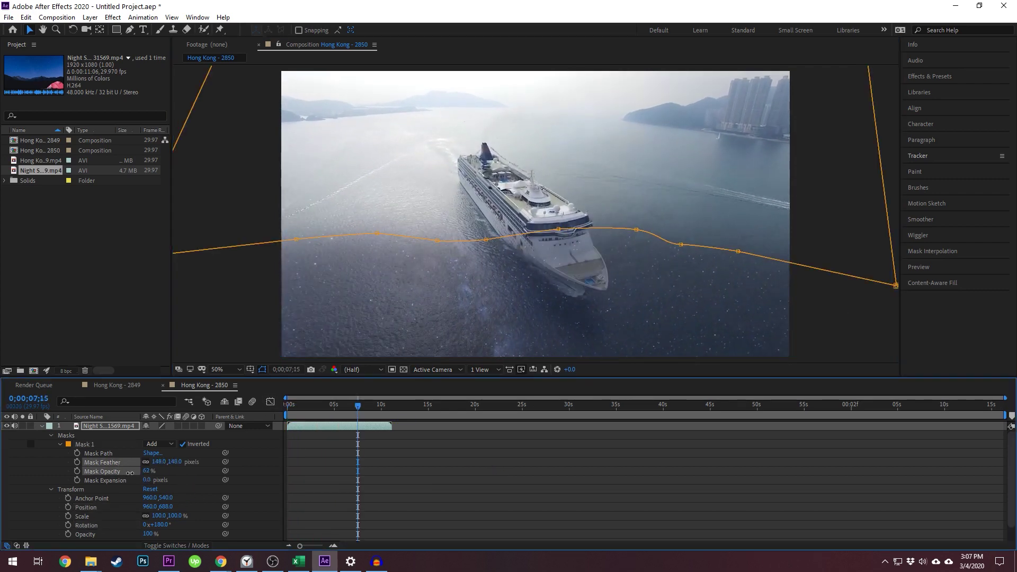
{"action": "key", "text": "space"}
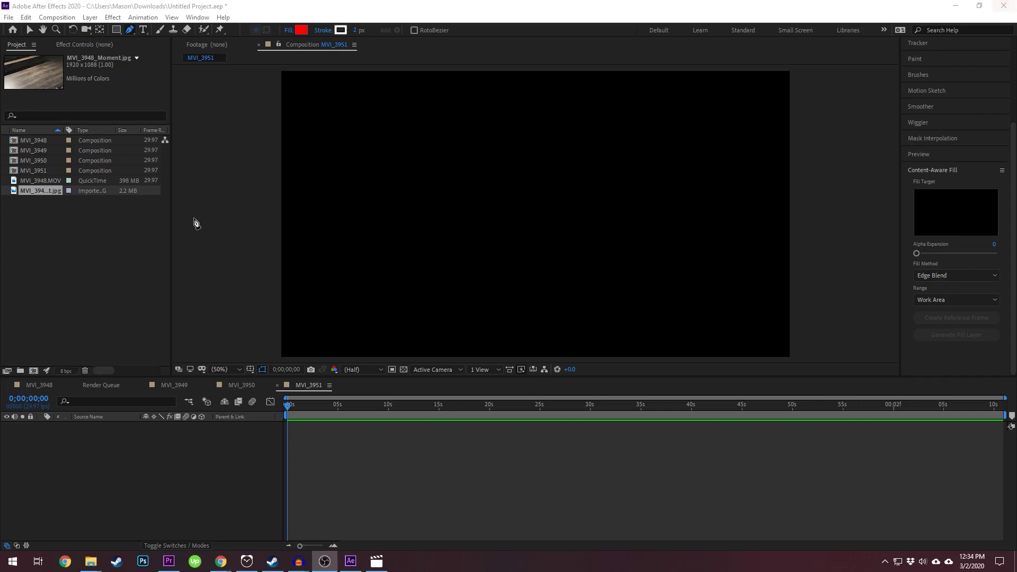
Create a comp from MVI_3948.MOV and place the clean-plate still above the video
{"action": "left_click_drag", "start_coordinate": [48, 180], "coordinate": [79, 336]}
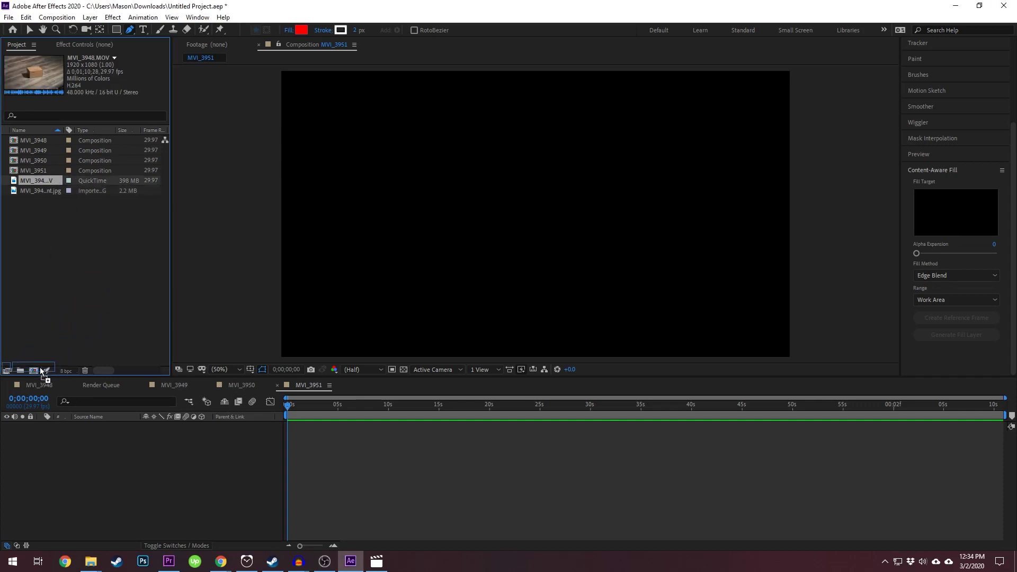
{"action": "left_click_drag", "start_coordinate": [42, 372], "coordinate": [42, 372]}
{"action": "left_click_drag", "start_coordinate": [47, 204], "coordinate": [100, 422]}
{"action": "left_click", "coordinate": [41, 426]}
Go to a frame showing the box and lower the still's opacity to see through it
{"action": "left_click_drag", "start_coordinate": [289, 405], "coordinate": [297, 407]}
{"action": "left_click", "coordinate": [81, 438]}
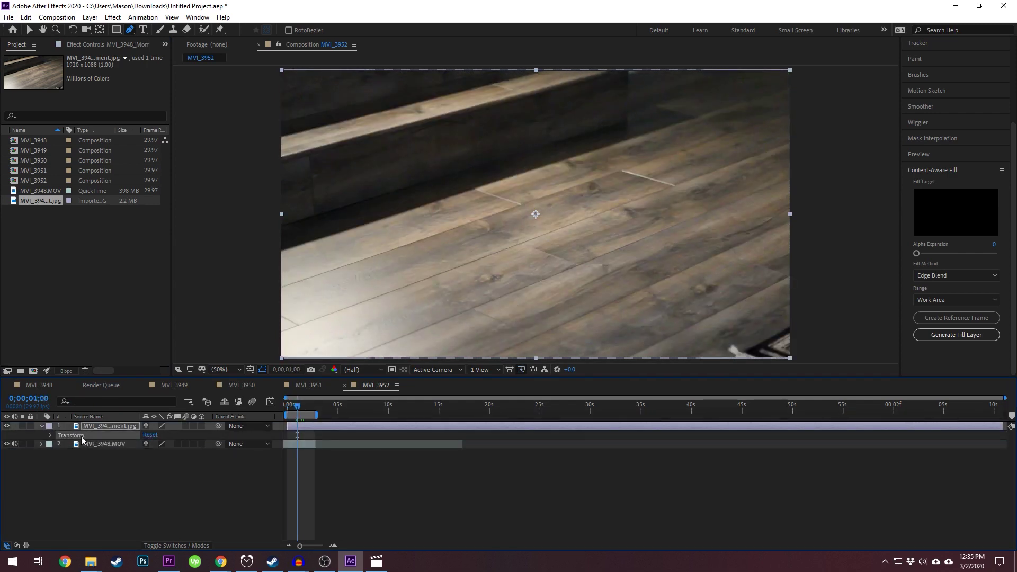
{"action": "left_click", "coordinate": [51, 435]}
{"action": "left_click_drag", "start_coordinate": [152, 481], "coordinate": [119, 481]}
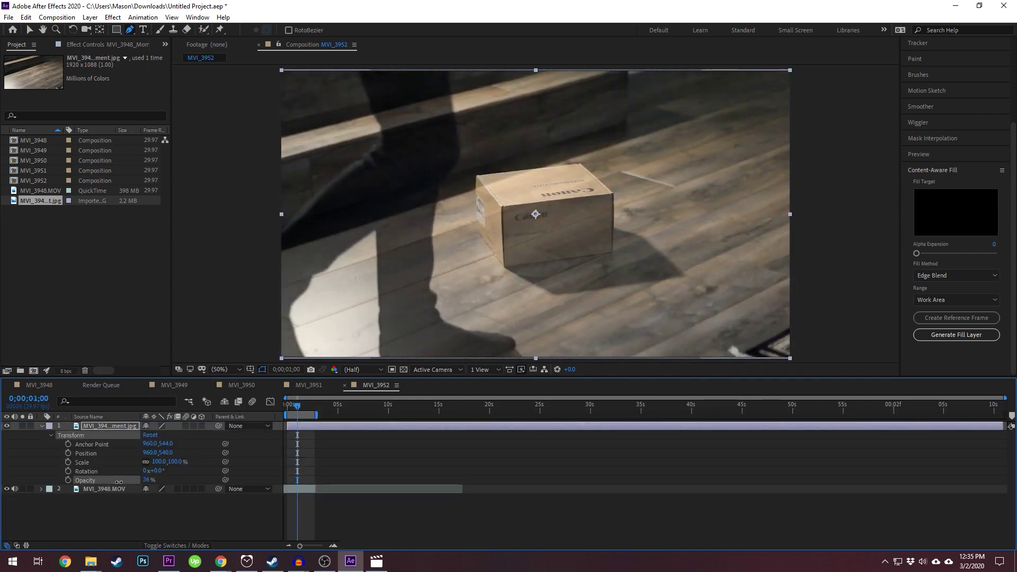
Mask the still around the Canon box, restore it to 100% opacity, and check the removal
{"action": "left_click", "coordinate": [475, 153]}
{"action": "left_click", "coordinate": [581, 149]}
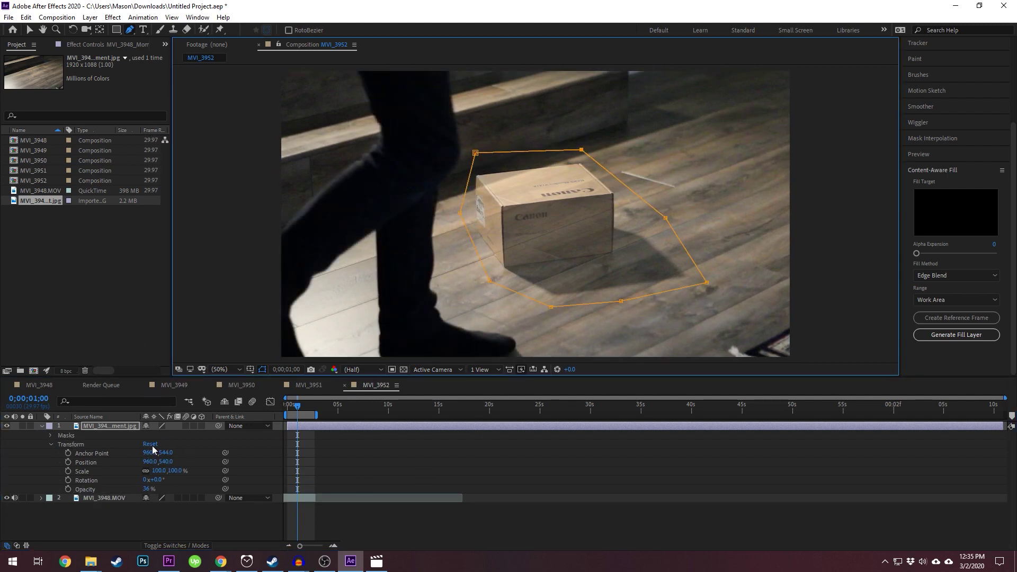
{"action": "left_click", "coordinate": [51, 435]}
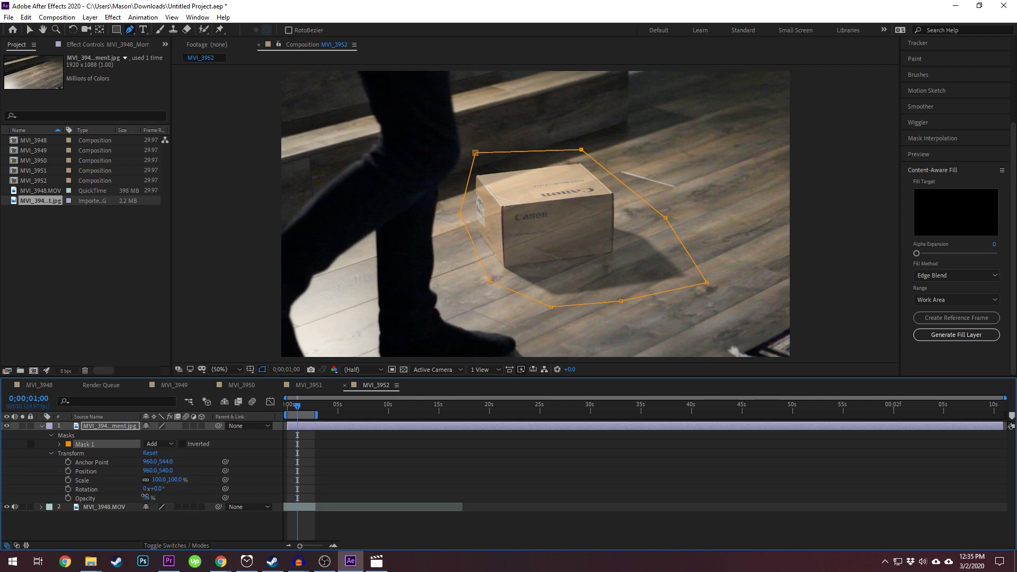
{"action": "left_click_drag", "start_coordinate": [144, 496], "coordinate": [812, 497]}
{"action": "left_click", "coordinate": [365, 533]}
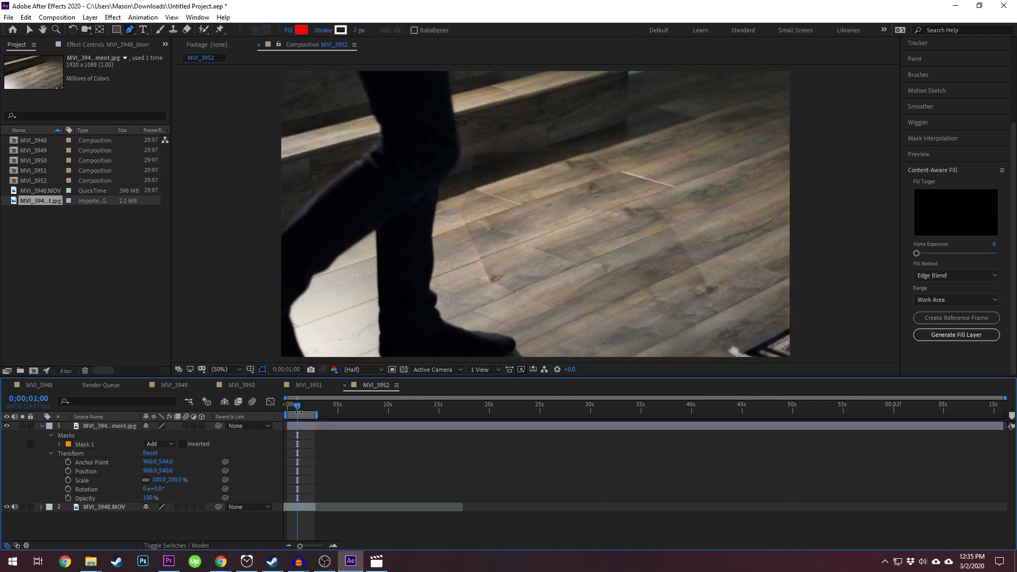
{"action": "left_click", "coordinate": [296, 404]}
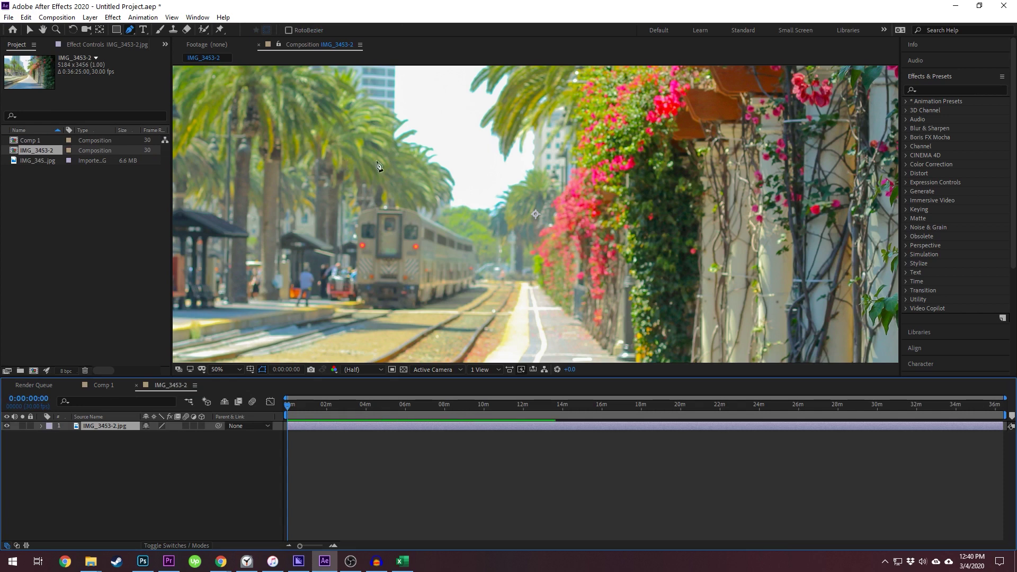
{"action": "left_click", "coordinate": [376, 160]}
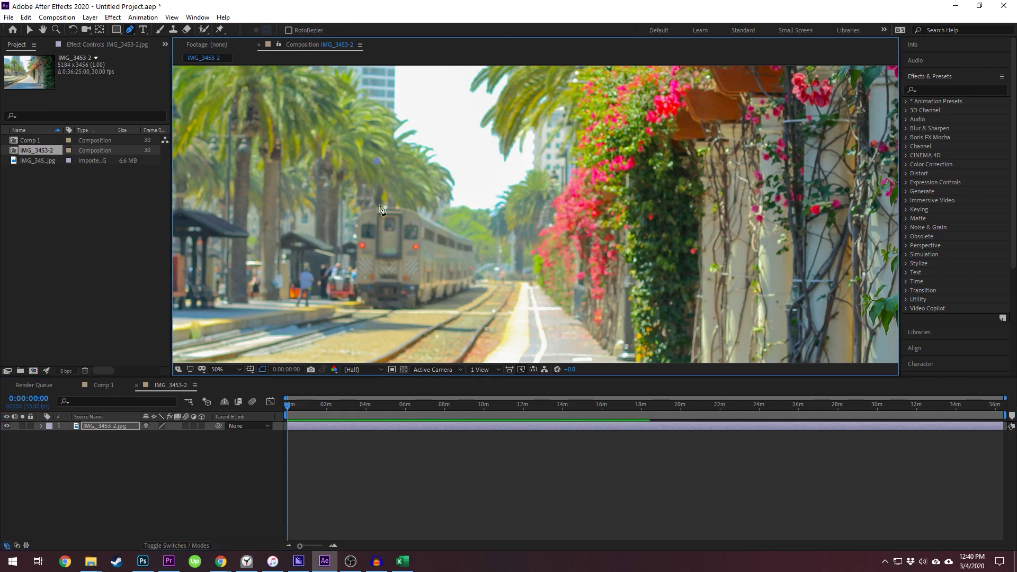
Close the mask on the street photo, switch Mask 1 to Subtract, then back to Add
{"action": "left_click", "coordinate": [375, 161]}
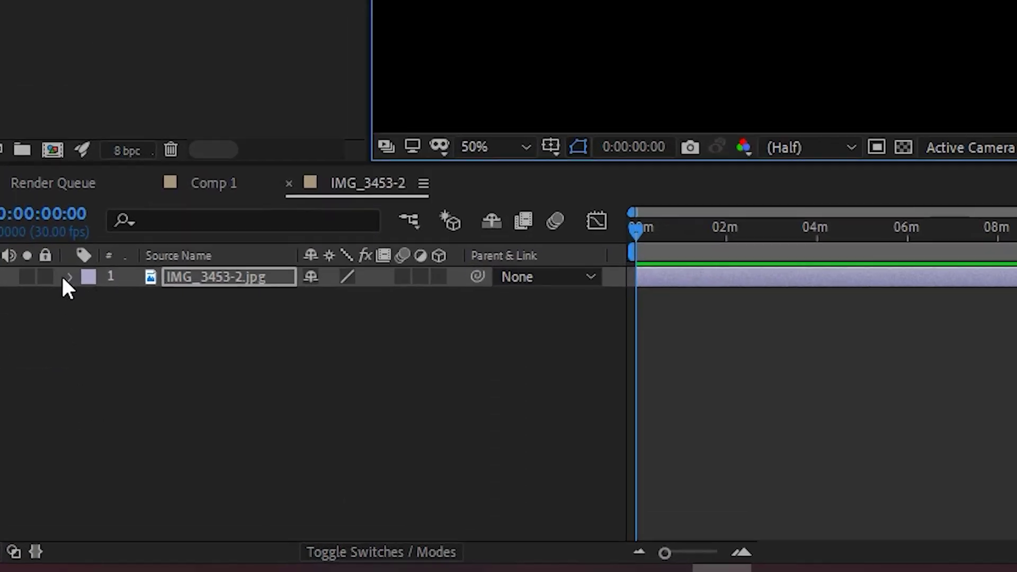
{"action": "left_click", "coordinate": [41, 426]}
{"action": "left_click", "coordinate": [131, 157]}
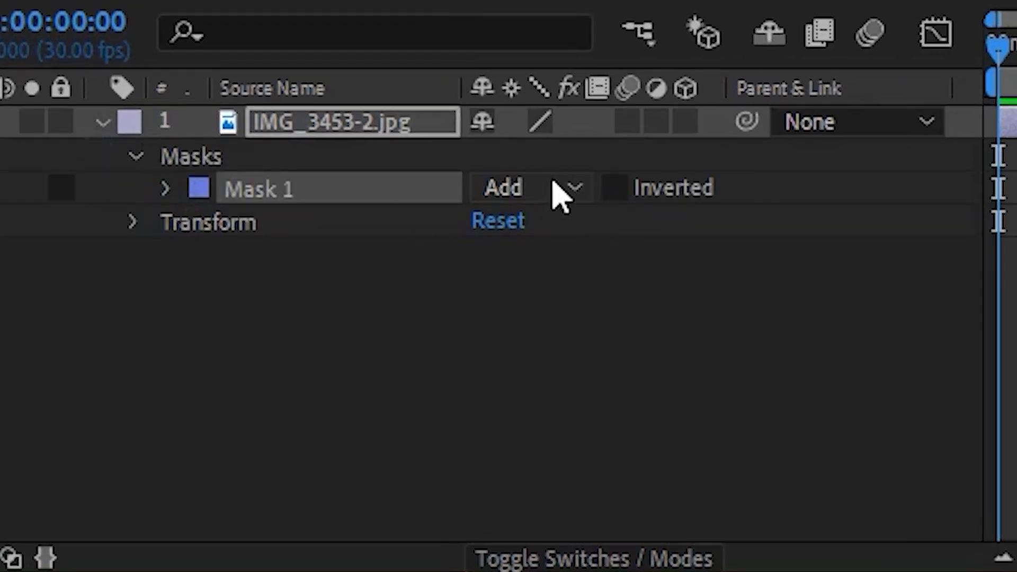
{"action": "left_click", "coordinate": [553, 189]}
{"action": "left_click", "coordinate": [575, 316]}
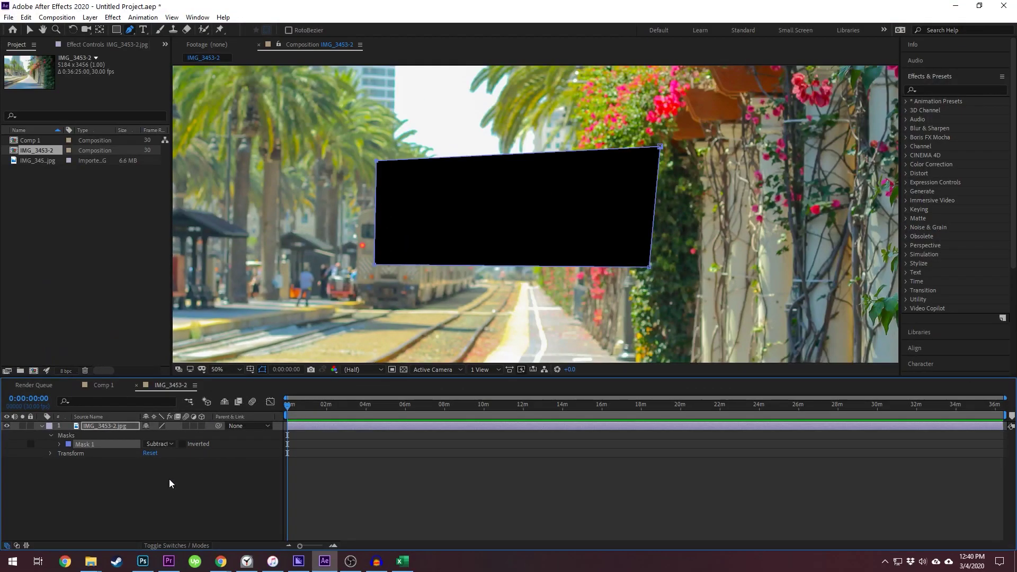
{"action": "left_click", "coordinate": [167, 444]}
{"action": "left_click", "coordinate": [170, 465]}
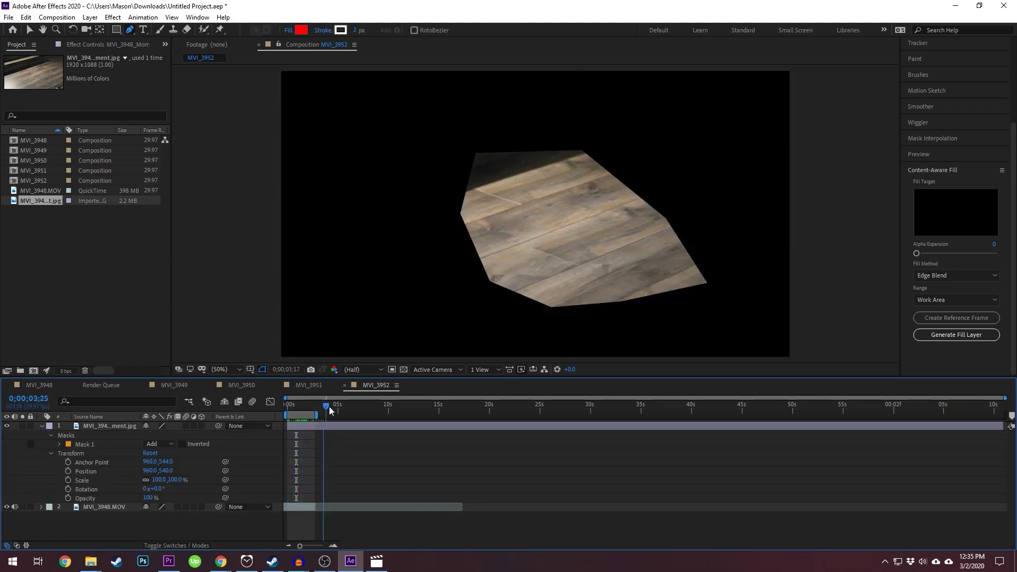
Preview the walk, then at 0;00;01;01 reshape the mask points around the walking leg
{"action": "key", "text": "Home"}
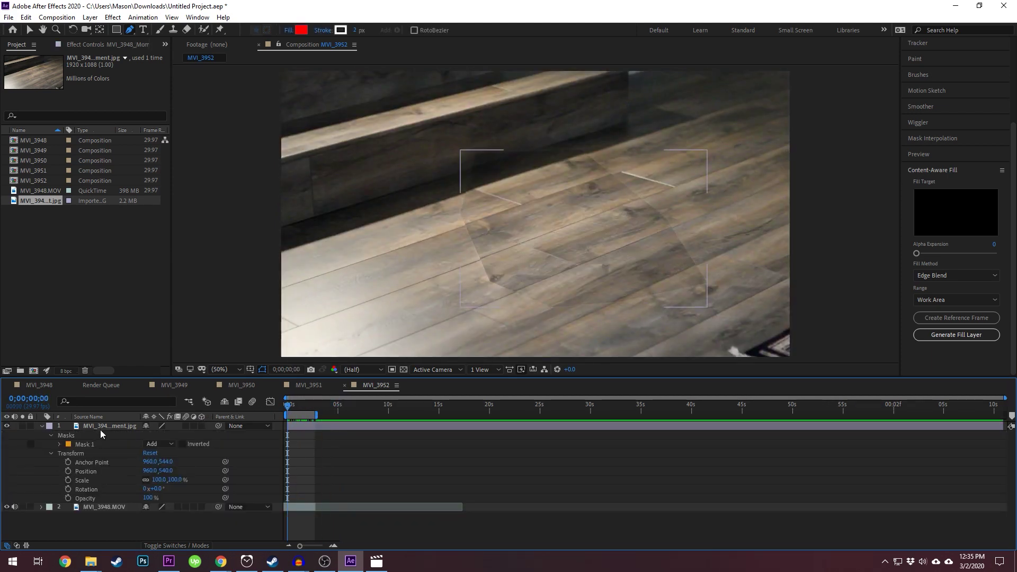
{"action": "left_click", "coordinate": [98, 428]}
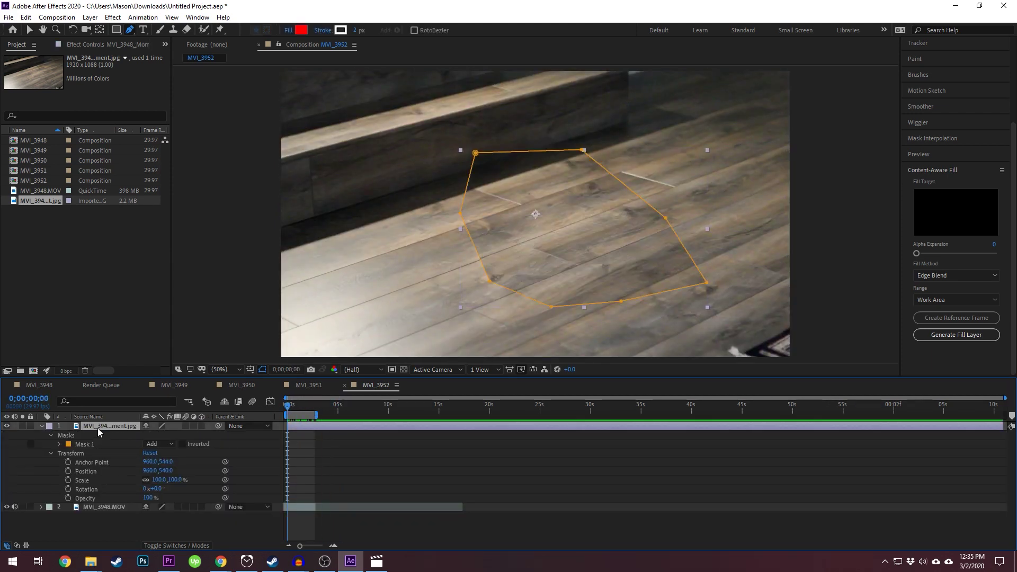
{"action": "left_click", "coordinate": [409, 529]}
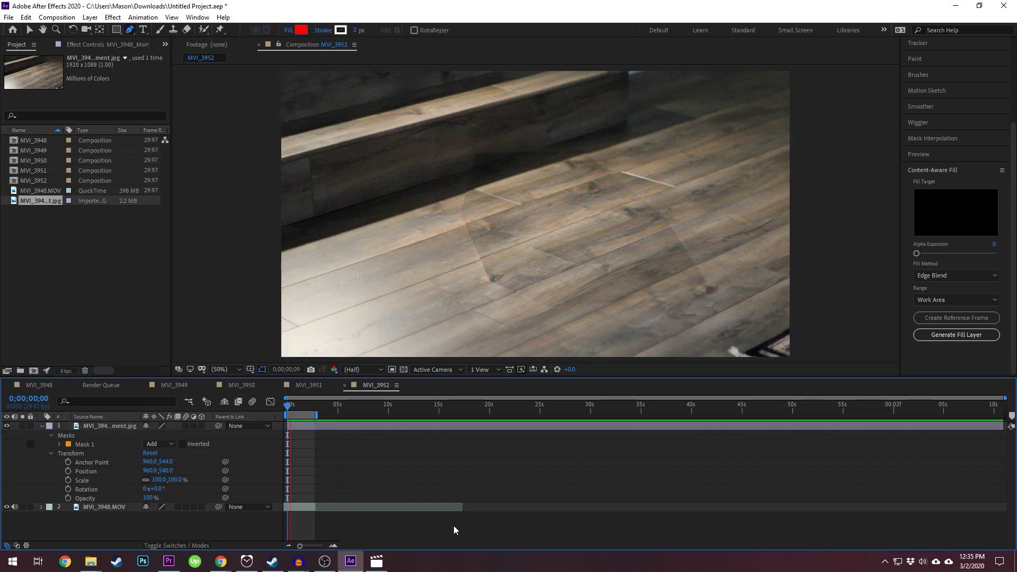
{"action": "key", "text": "space"}
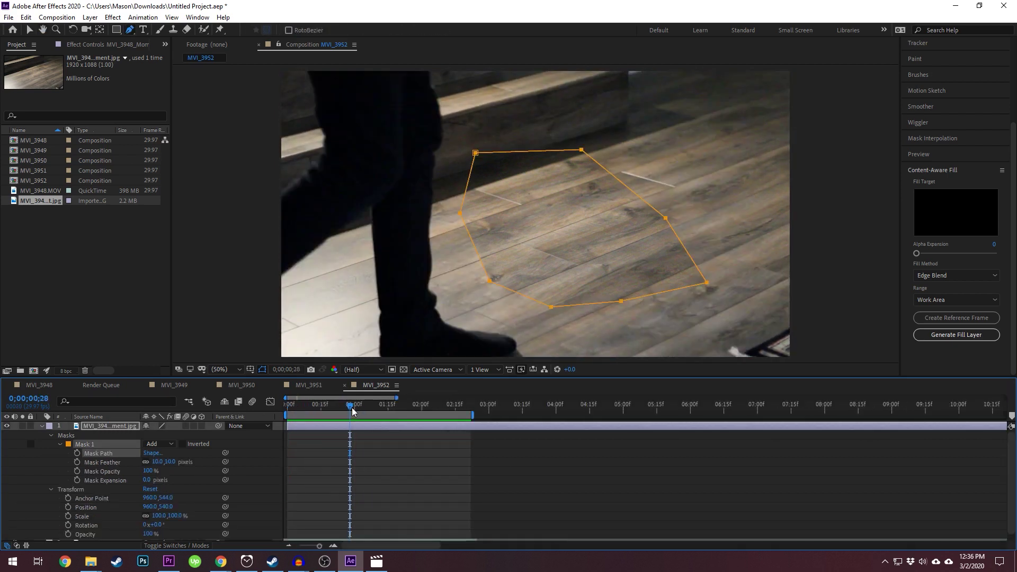
{"action": "left_click_drag", "start_coordinate": [352, 411], "coordinate": [358, 411]}
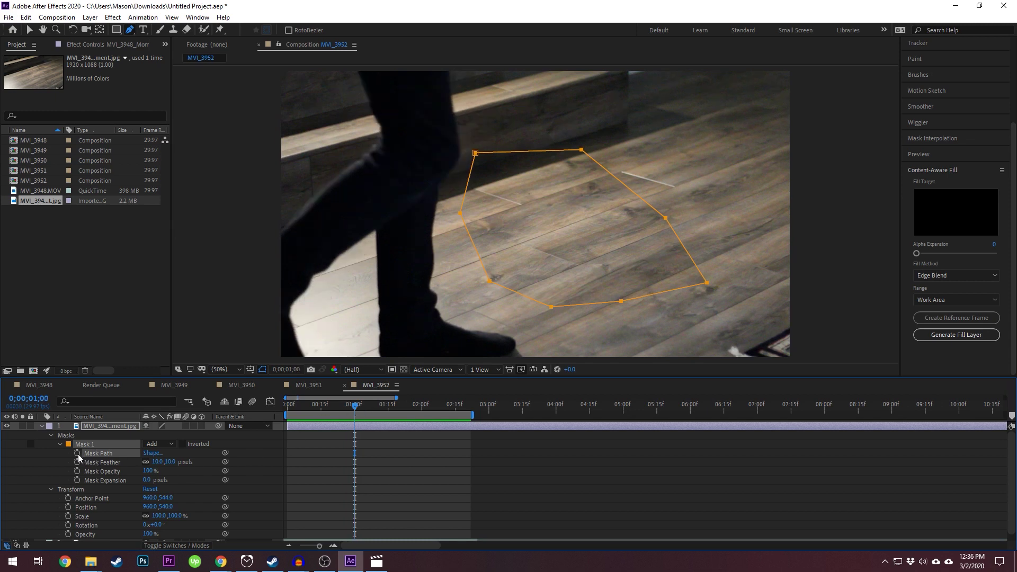
{"action": "left_click_drag", "start_coordinate": [354, 406], "coordinate": [357, 407]}
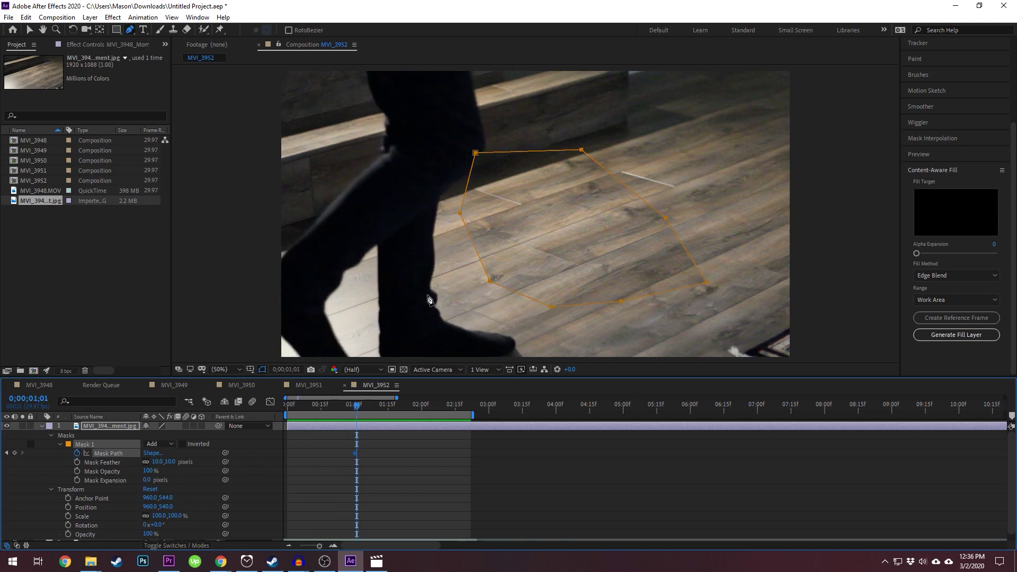
{"action": "left_click", "coordinate": [475, 154]}
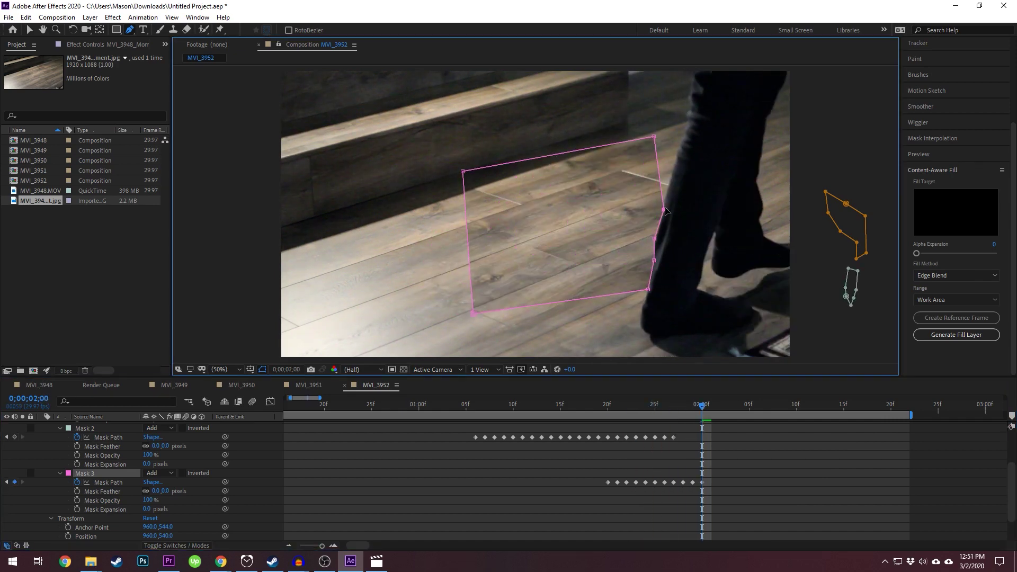
{"action": "left_click_drag", "start_coordinate": [321, 547], "coordinate": [318, 548]}
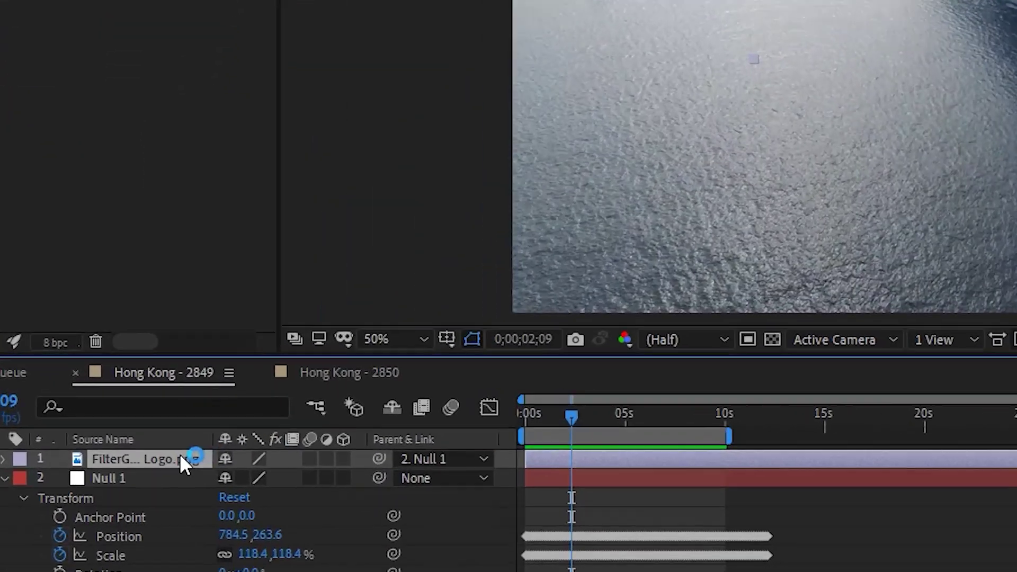
Pre-compose the FilterGrade Logo.png layer into a new composition named 'logo'
{"action": "right_click", "coordinate": [126, 426]}
{"action": "left_click", "coordinate": [299, 355]}
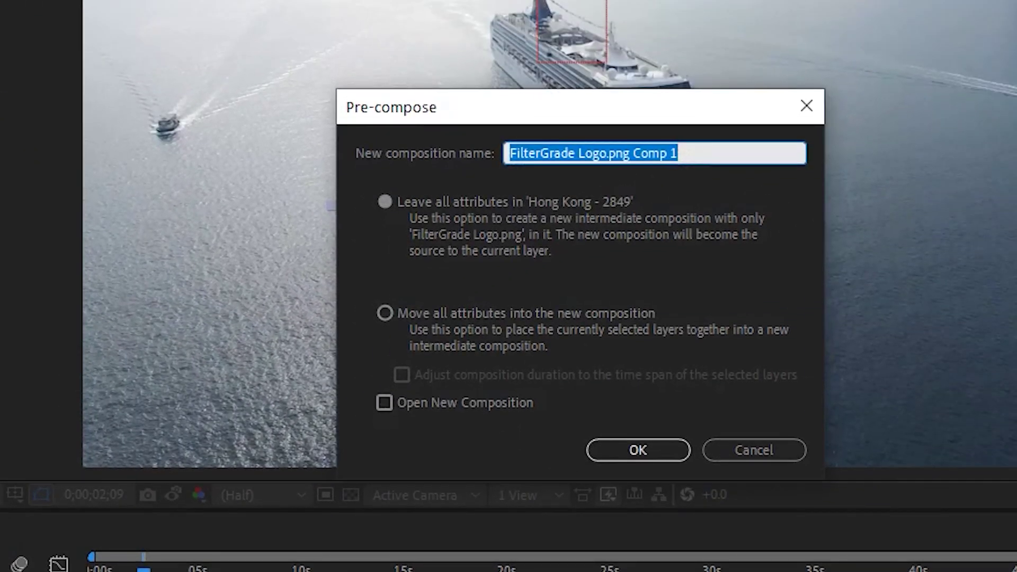
{"action": "type", "text": "logo"}
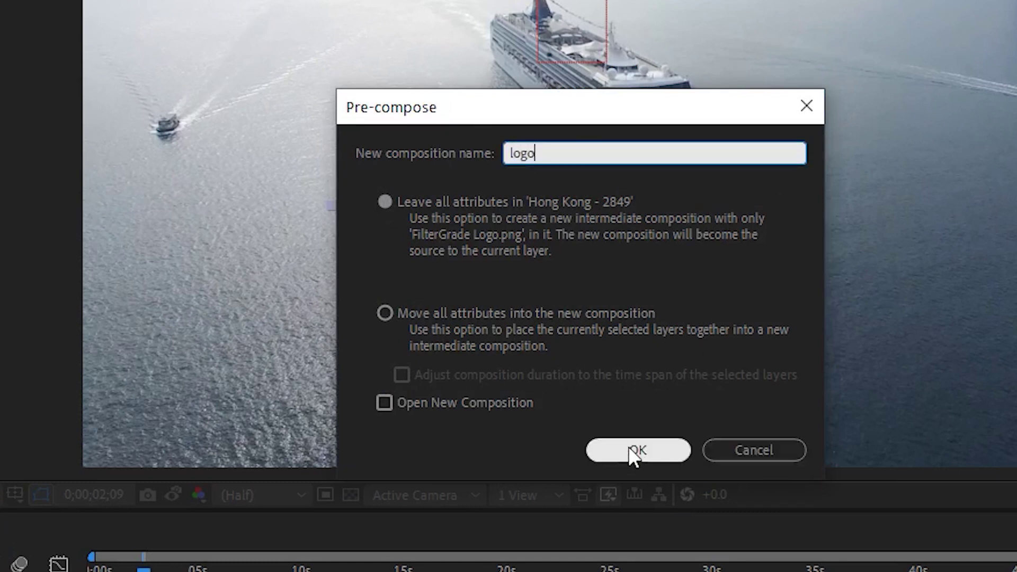
{"action": "left_click", "coordinate": [630, 448]}
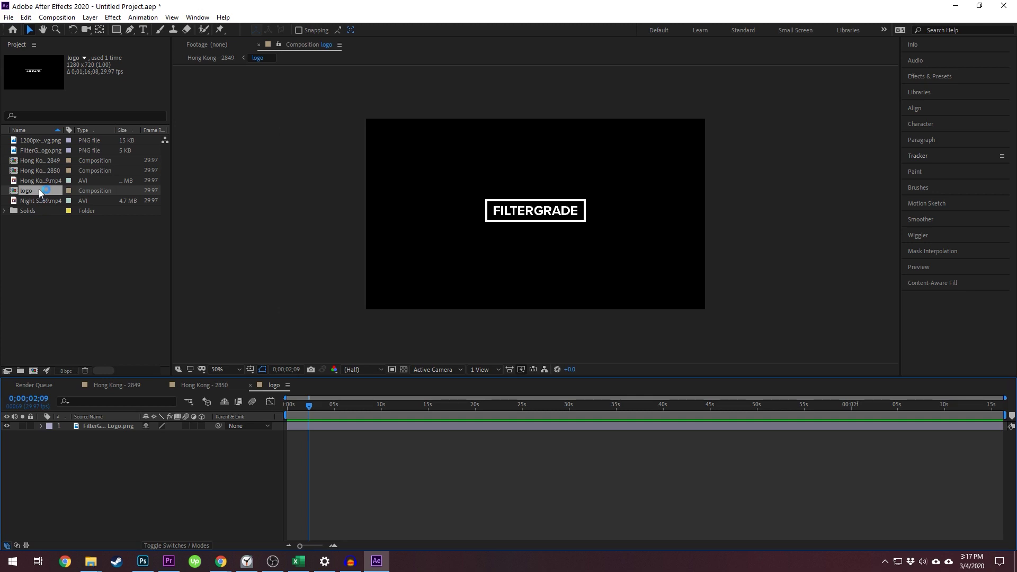
Add the Ae icon PNG to the logo comp and scale it to about half size
{"action": "left_click_drag", "start_coordinate": [32, 145], "coordinate": [546, 220]}
{"action": "left_click", "coordinate": [41, 426]}
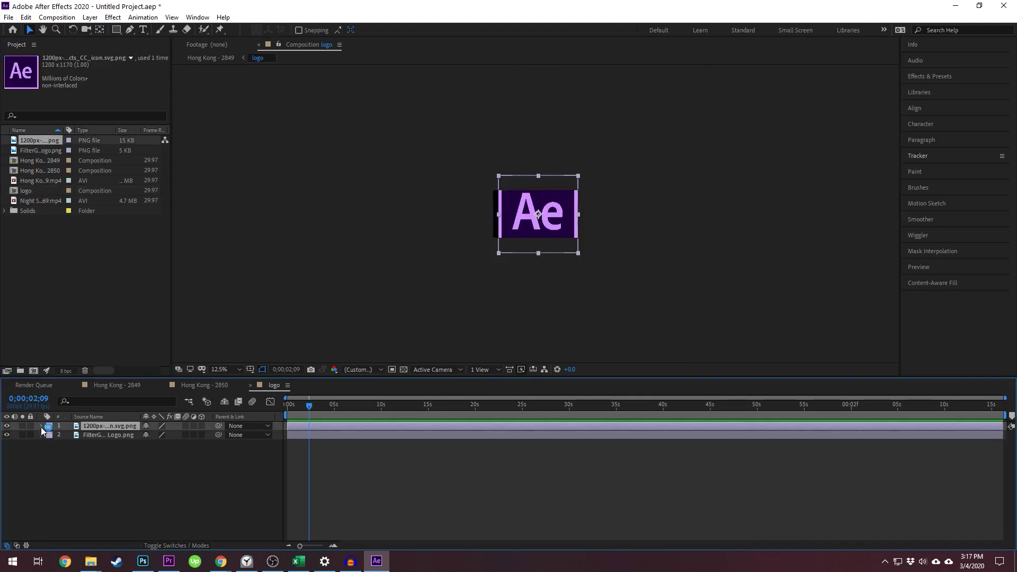
{"action": "left_click", "coordinate": [52, 436]}
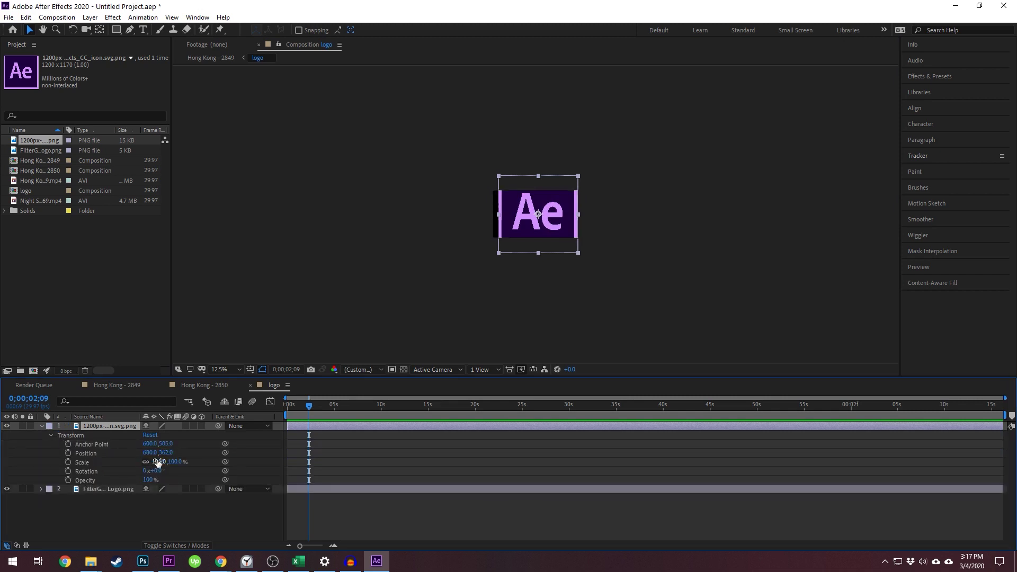
{"action": "left_click_drag", "start_coordinate": [158, 463], "coordinate": [133, 463]}
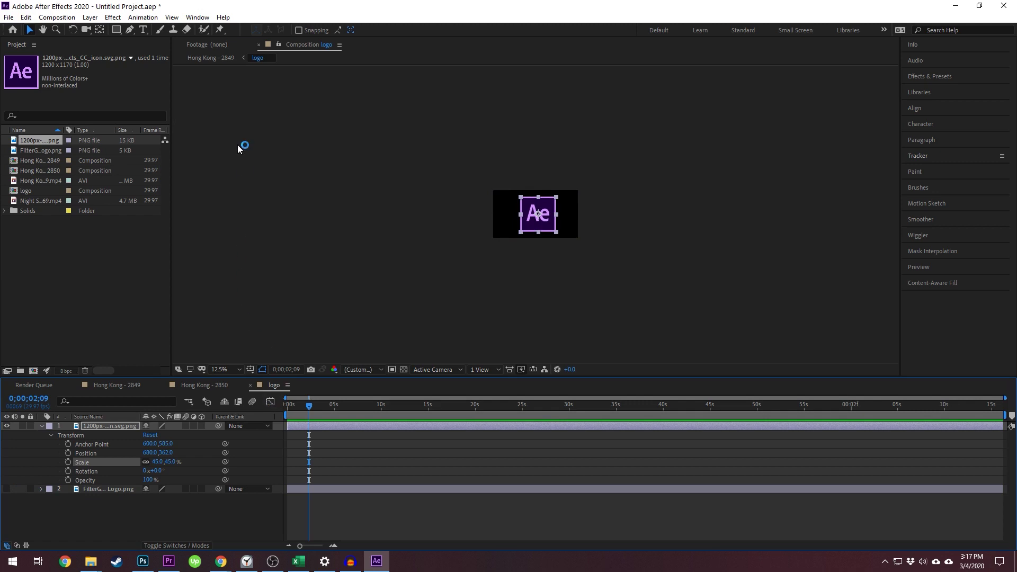
Preview the Hong Kong - 2849 comp from the first frame with the swapped logo
{"action": "left_click", "coordinate": [231, 58]}
{"action": "left_click_drag", "start_coordinate": [310, 406], "coordinate": [270, 407]}
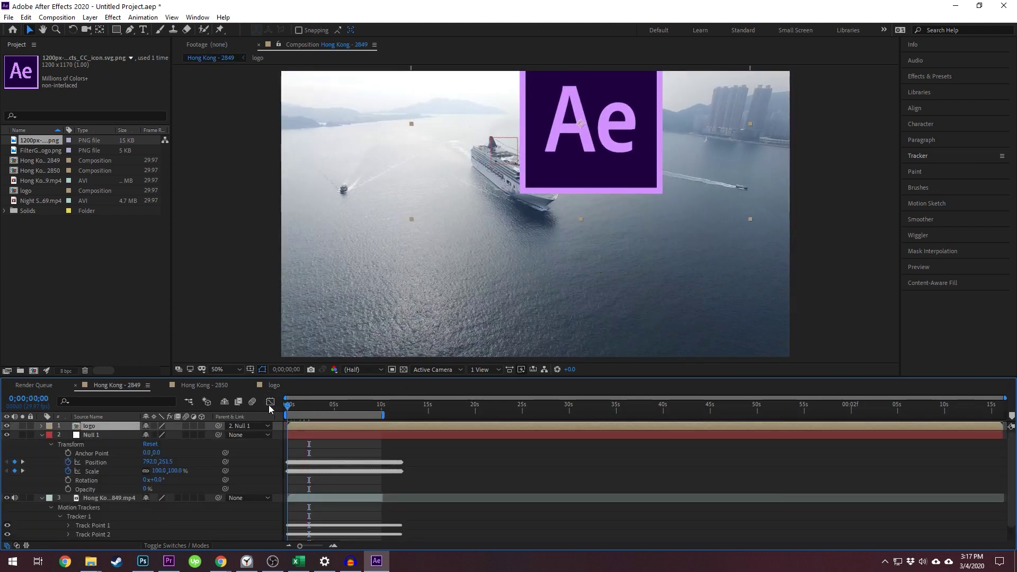
{"action": "key", "text": "space"}
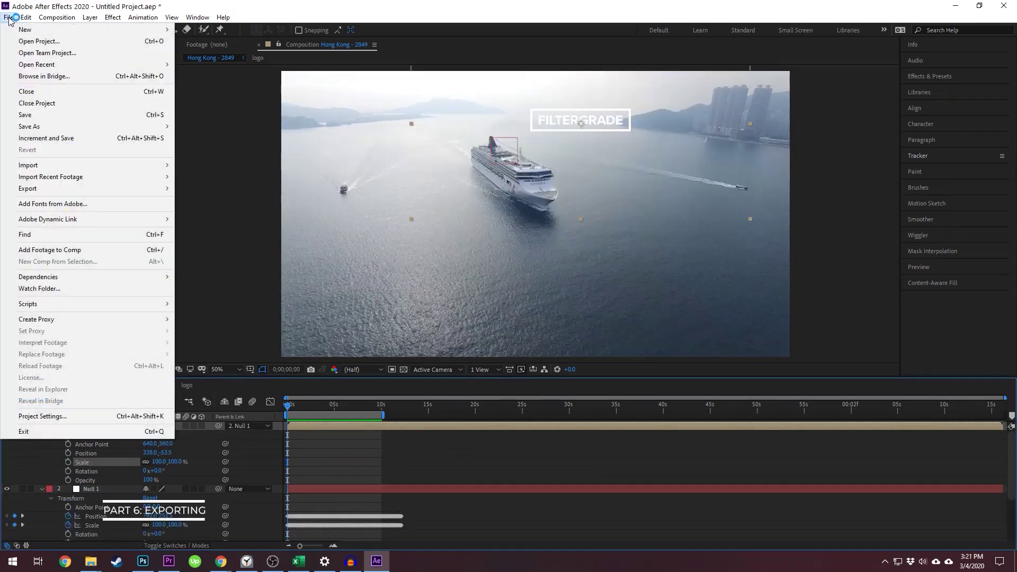
{"action": "left_click", "coordinate": [125, 190]}
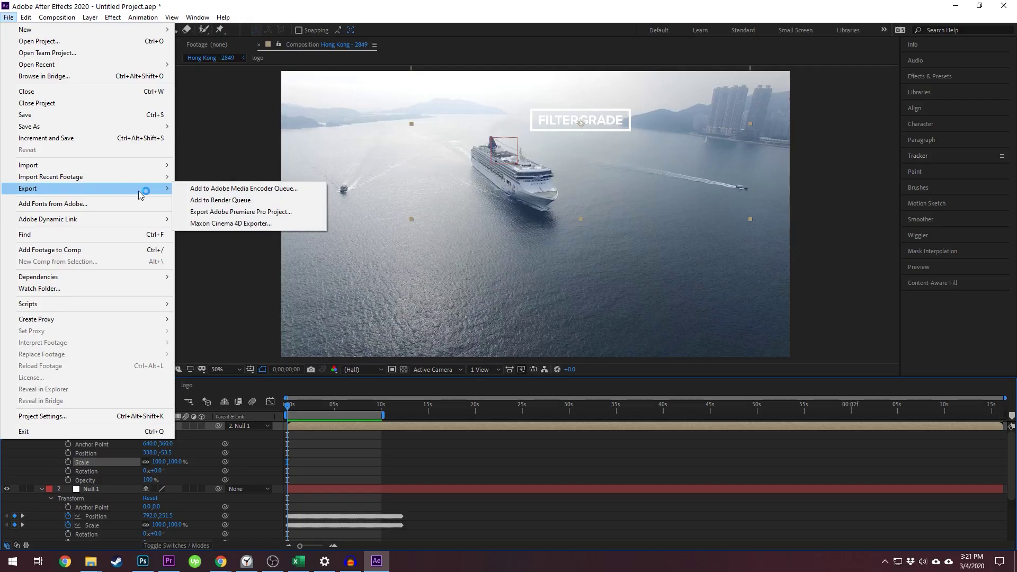
Queue Hong Kong - 2849 in the Render Queue with QuickTime output, then add it to Media Encoder
{"action": "left_click", "coordinate": [406, 268]}
{"action": "left_click", "coordinate": [471, 319]}
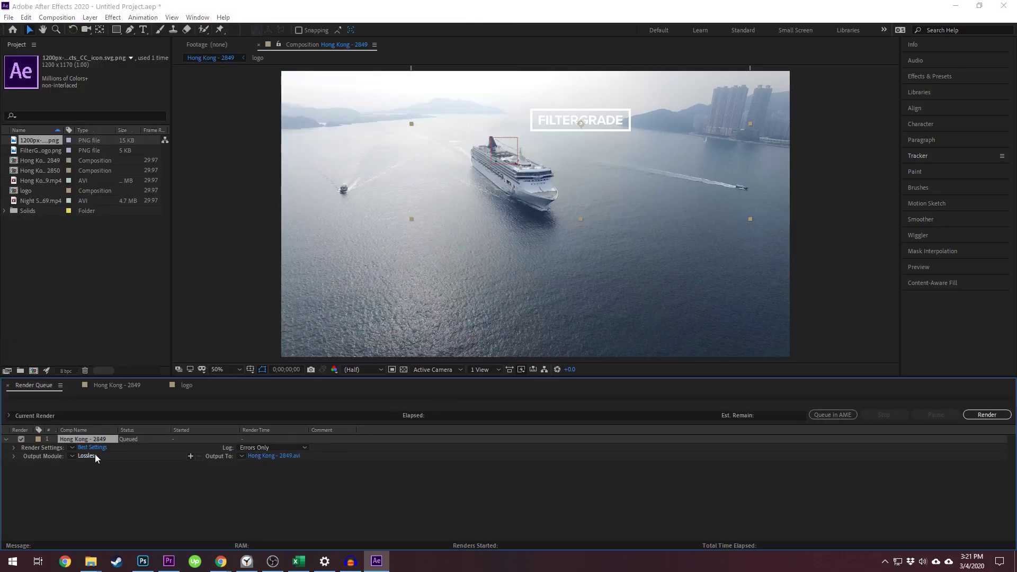
{"action": "left_click", "coordinate": [87, 455]}
{"action": "left_click", "coordinate": [496, 151]}
{"action": "left_click", "coordinate": [449, 269]}
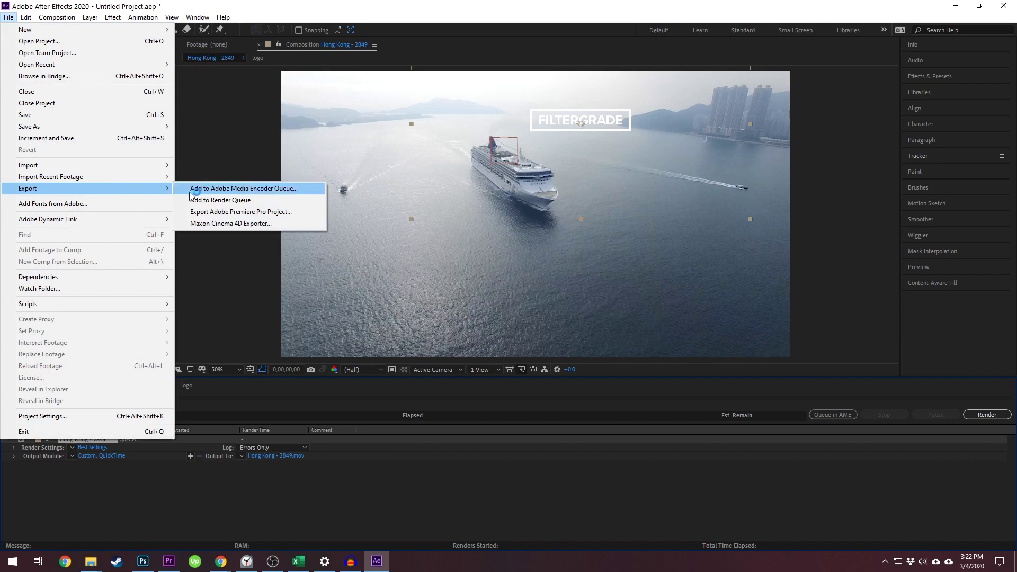
{"action": "left_click", "coordinate": [206, 190]}
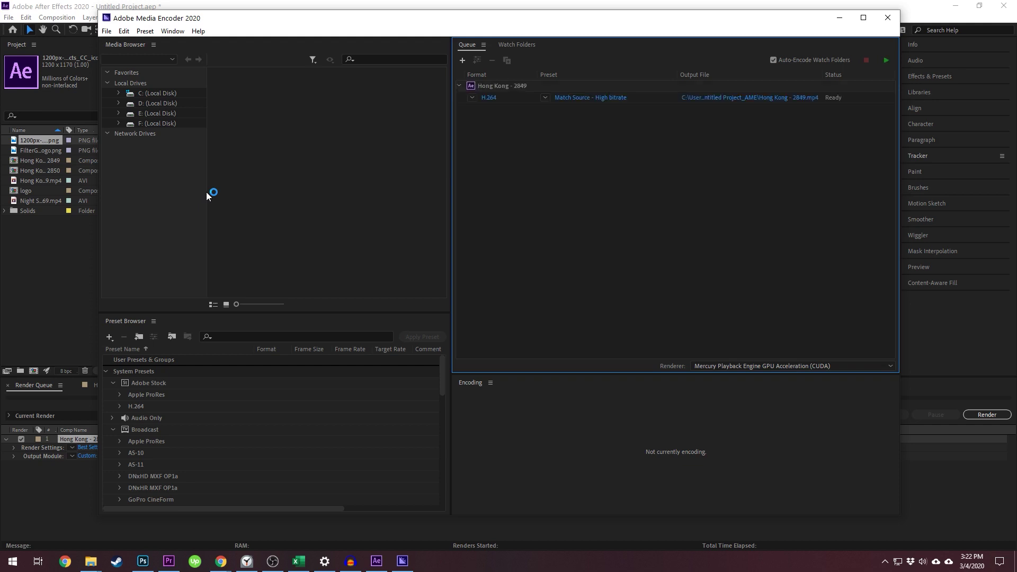
Check the H.264 job's output location and video settings, then start encoding Hong Kong - 2849.mp4
{"action": "left_click", "coordinate": [485, 98]}
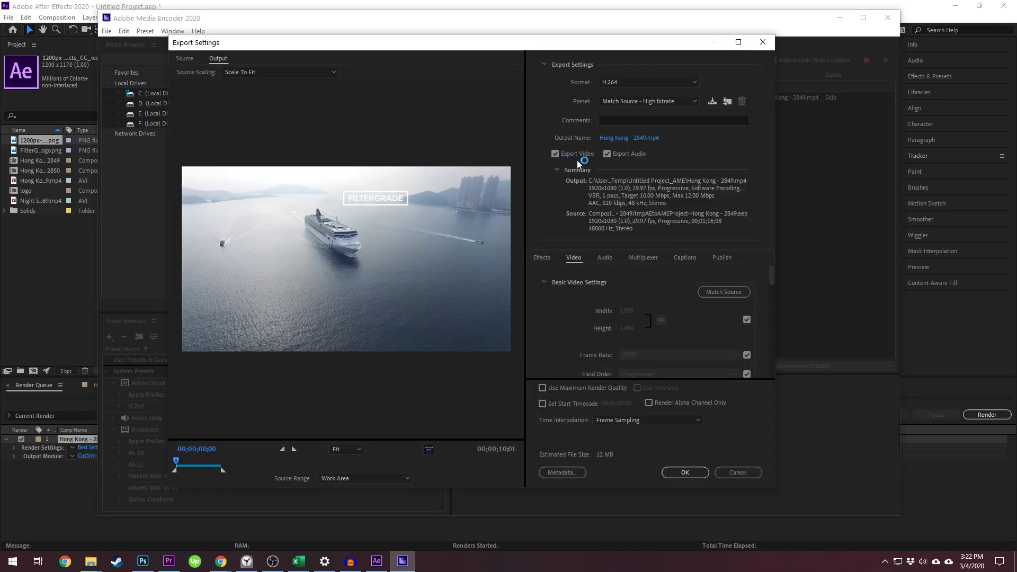
{"action": "left_click", "coordinate": [623, 142]}
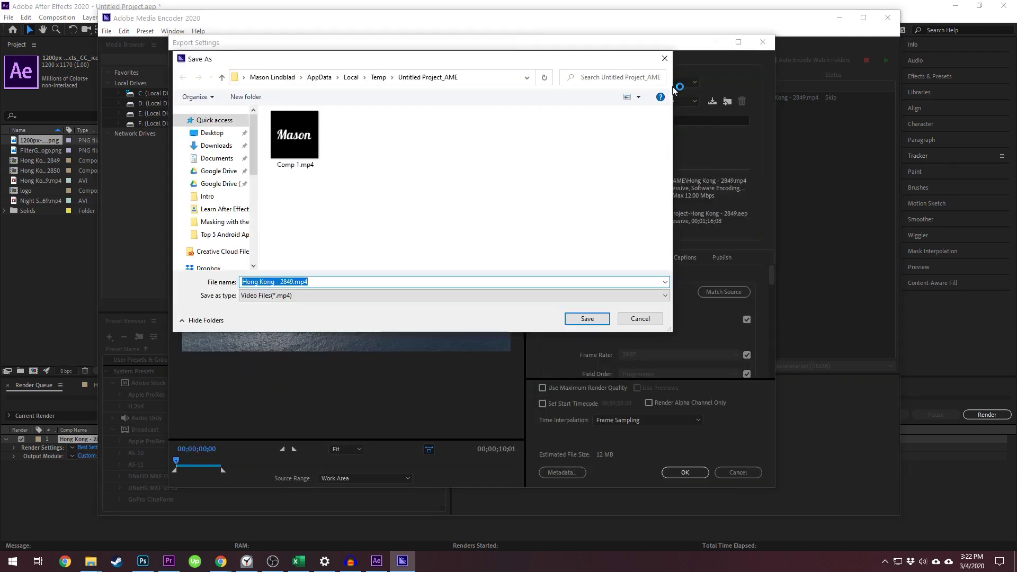
{"action": "left_click", "coordinate": [663, 59]}
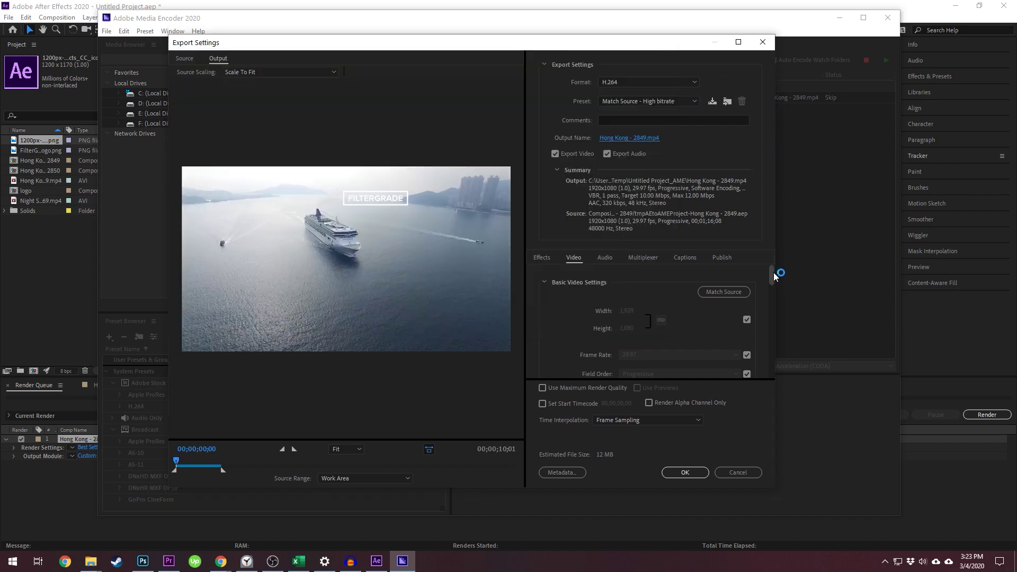
{"action": "left_click_drag", "start_coordinate": [774, 272], "coordinate": [772, 280]}
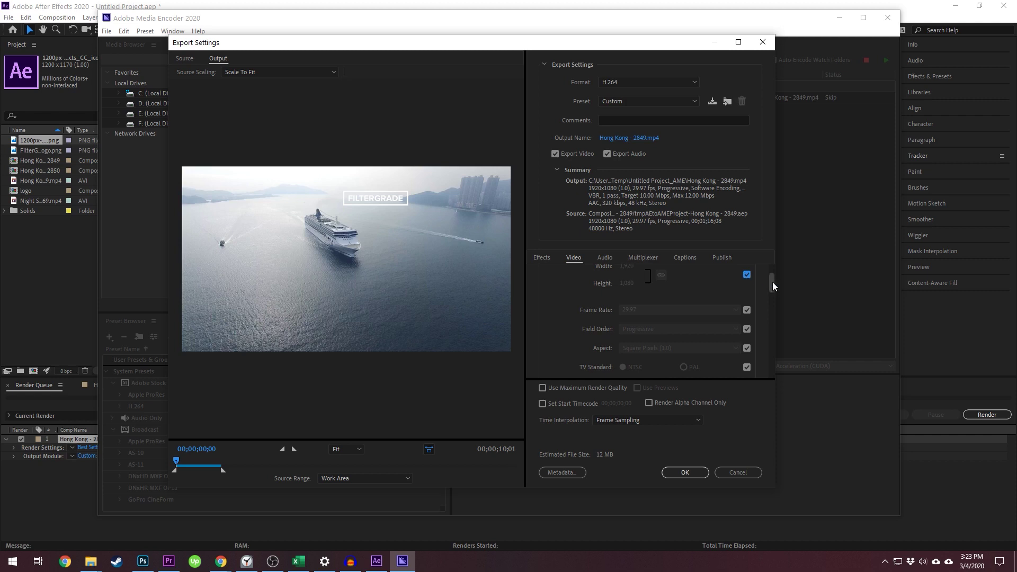
{"action": "left_click_drag", "start_coordinate": [772, 282], "coordinate": [769, 243]}
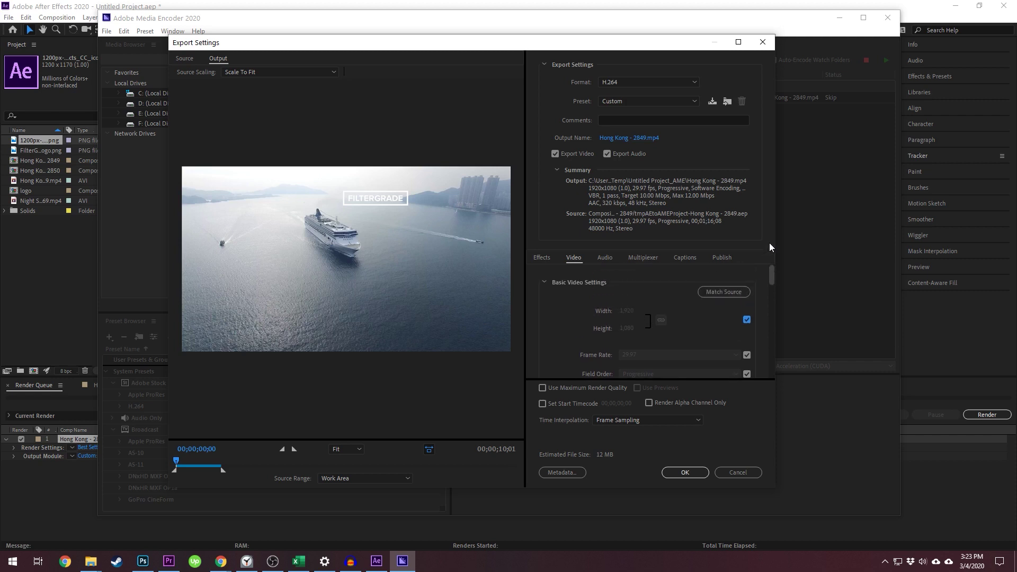
{"action": "left_click", "coordinate": [685, 472]}
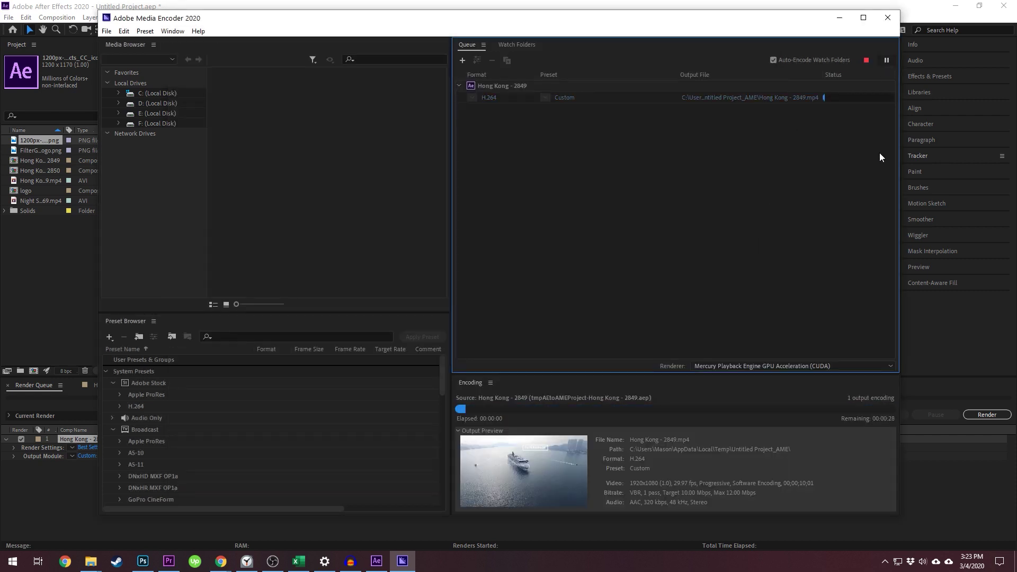